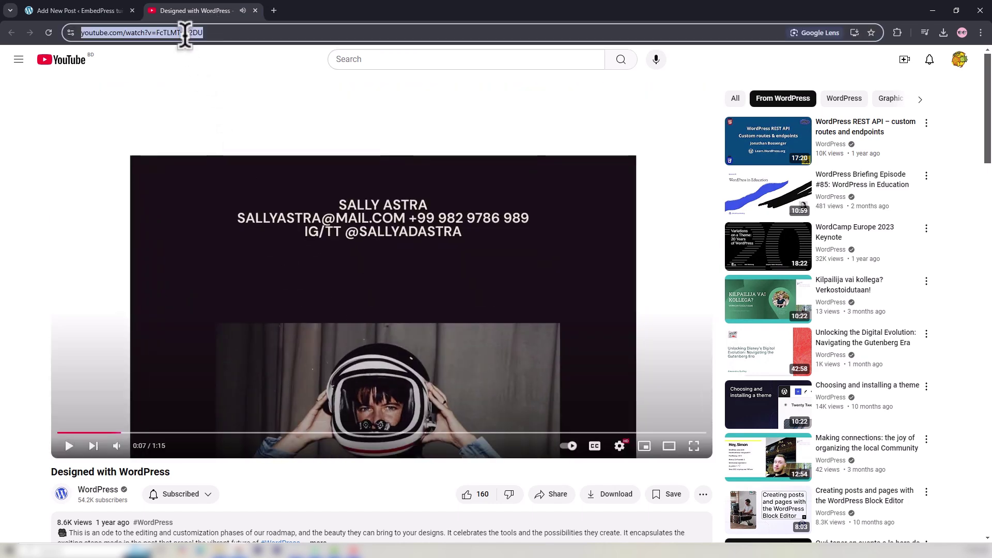
Step: Paste the YouTube video link into the body of the Designed with WordPress post draft
left_click(100, 11)
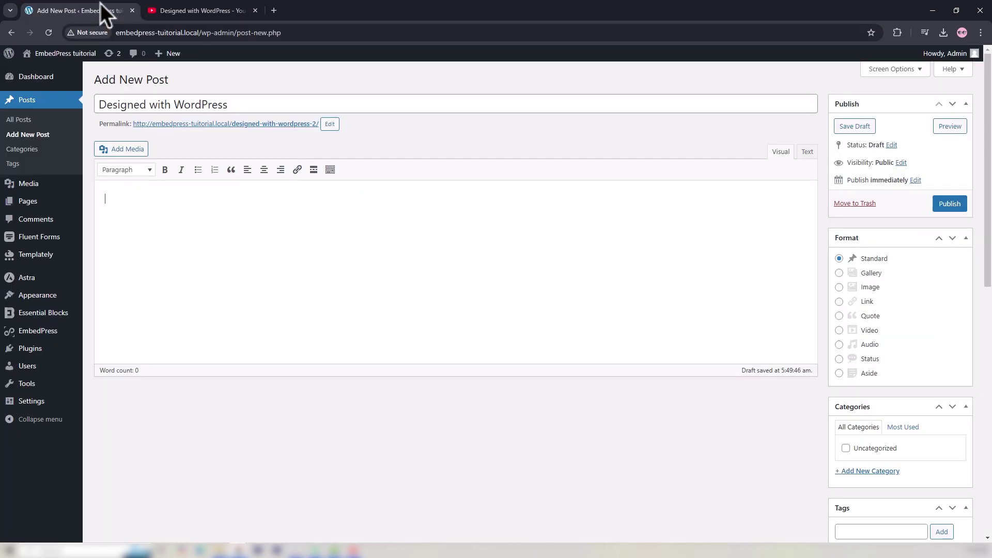
left_click(243, 210)
key("ctrl+v")
scroll(472, 309, "down", 1)
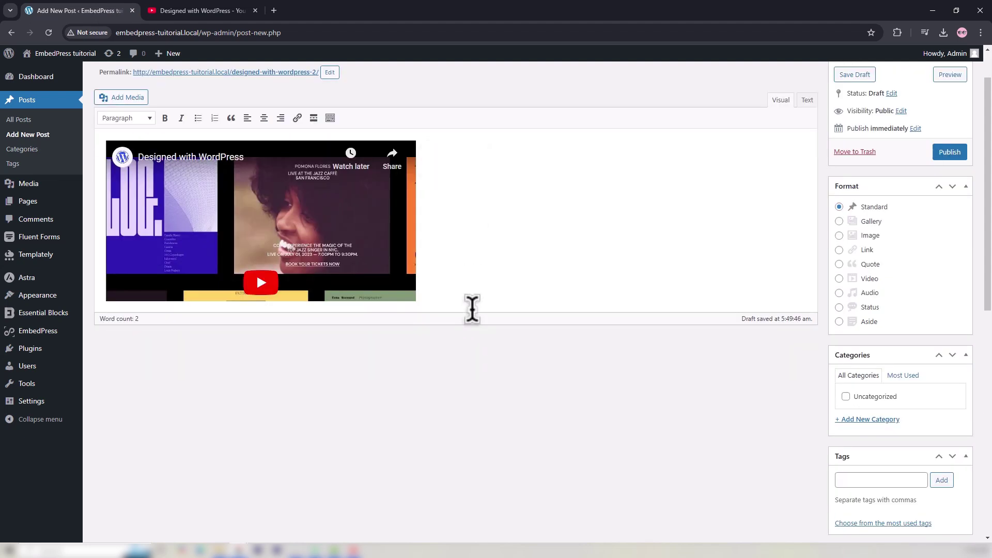
scroll(472, 309, "up", 1)
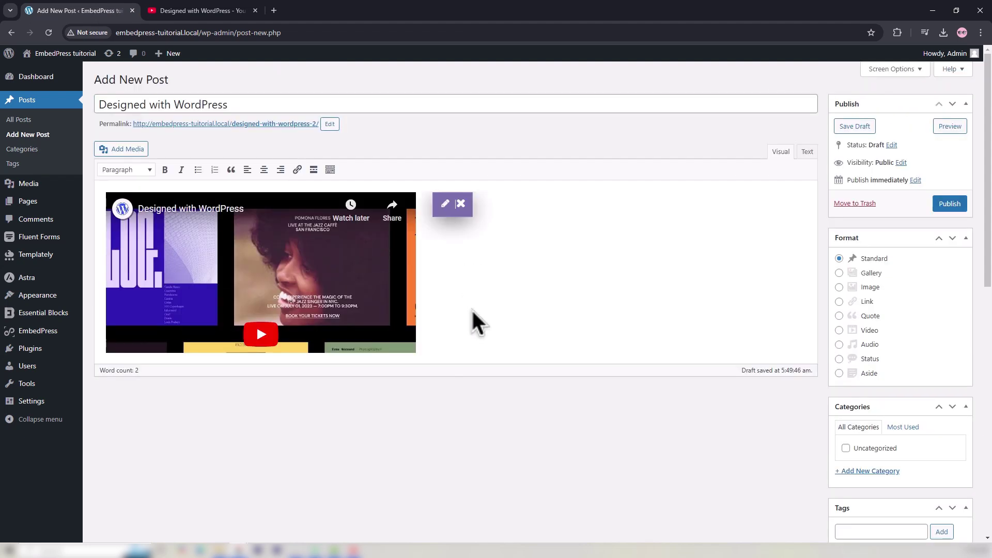
Step: Publish the post, preview it, and play the embedded YouTube video
left_click(950, 204)
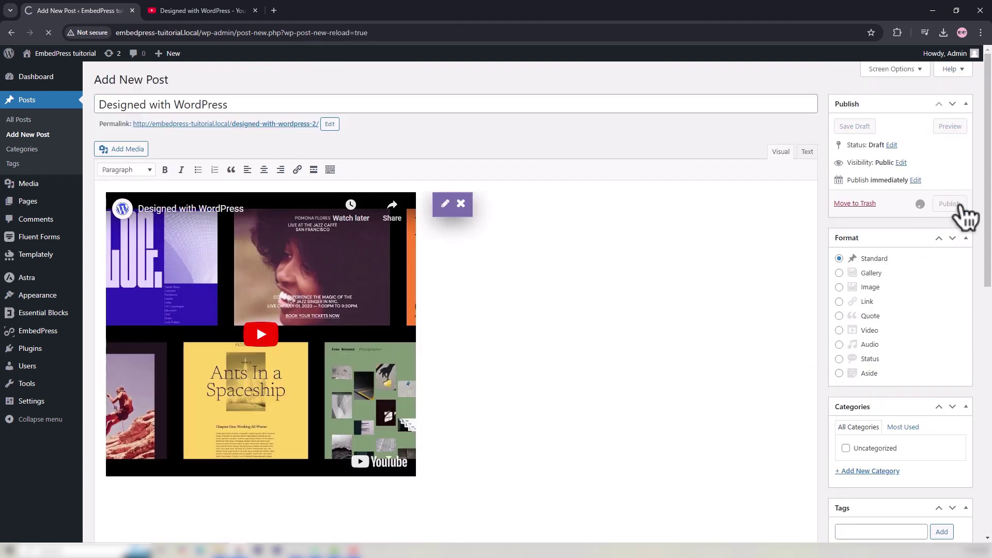
left_click(936, 158)
scroll(679, 343, "down", 2)
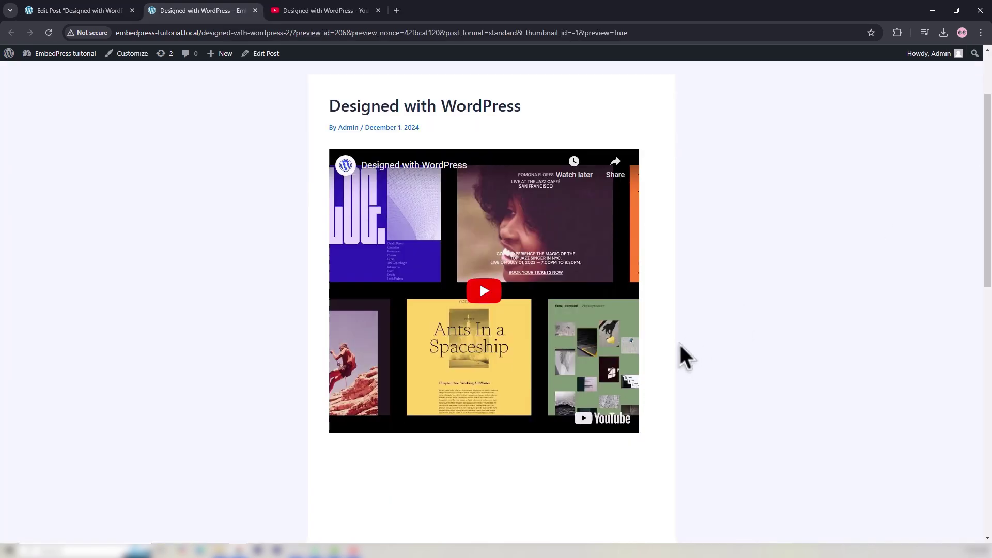
left_click(484, 289)
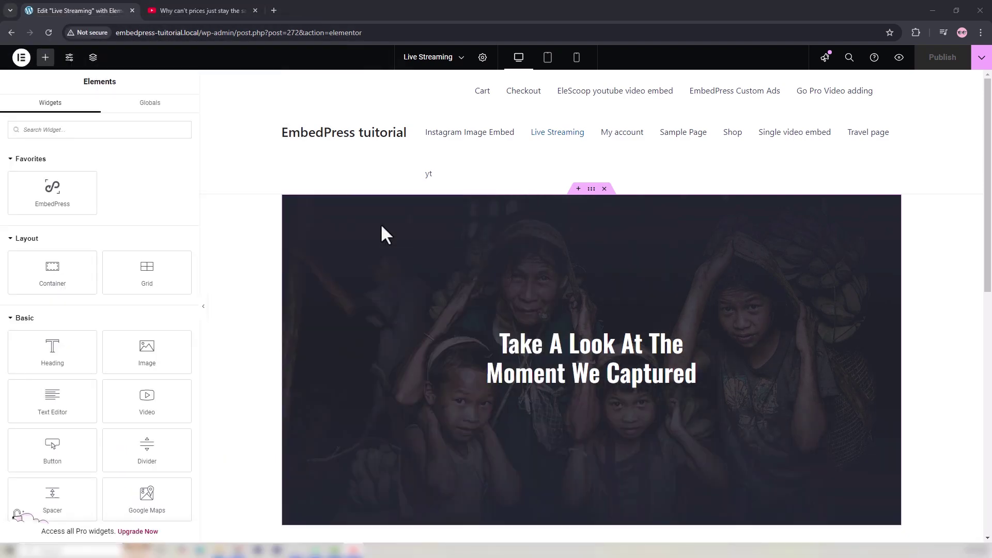
Step: Place an EmbedPress widget in the Live Streaming hero with YouTube as its source
left_click_drag(56, 196, 588, 387)
left_click(167, 169)
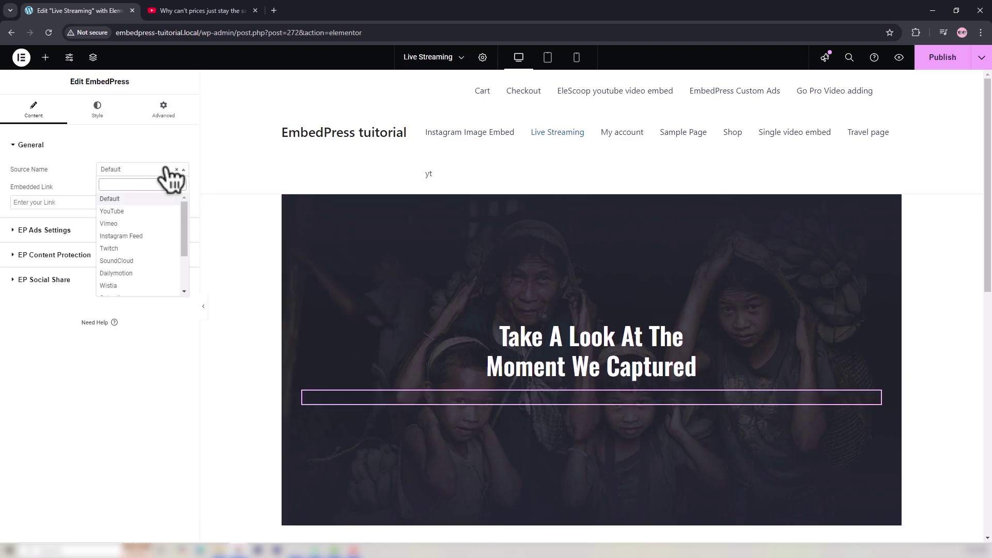
left_click(154, 211)
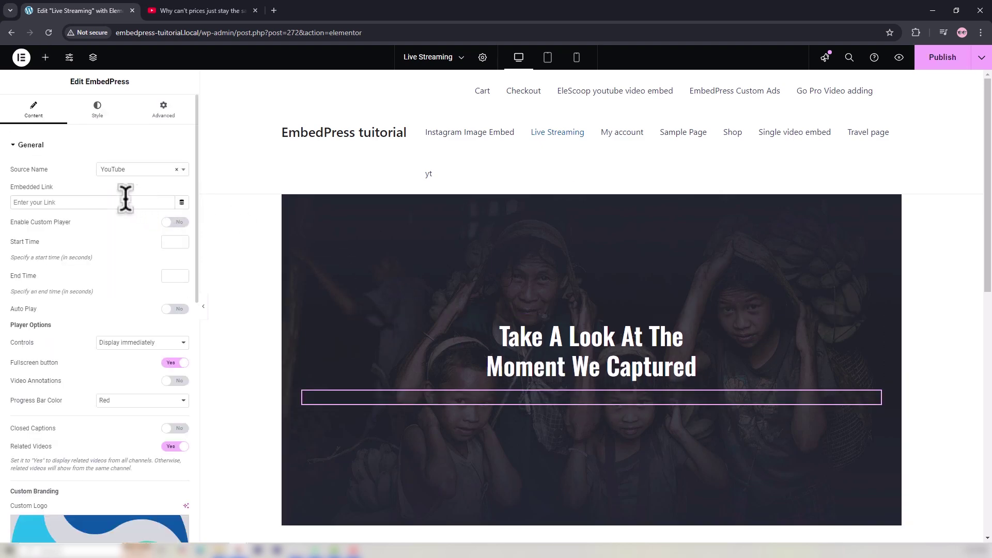
Step: Paste the 'Why can't prices just stay the same?' video link and set Start Time to 05
left_click(190, 16)
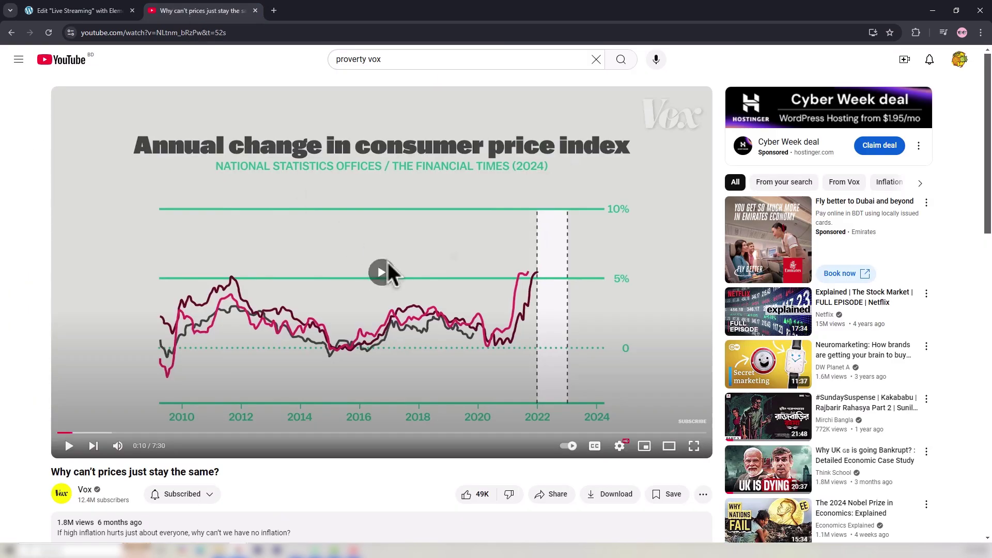
left_click(388, 262)
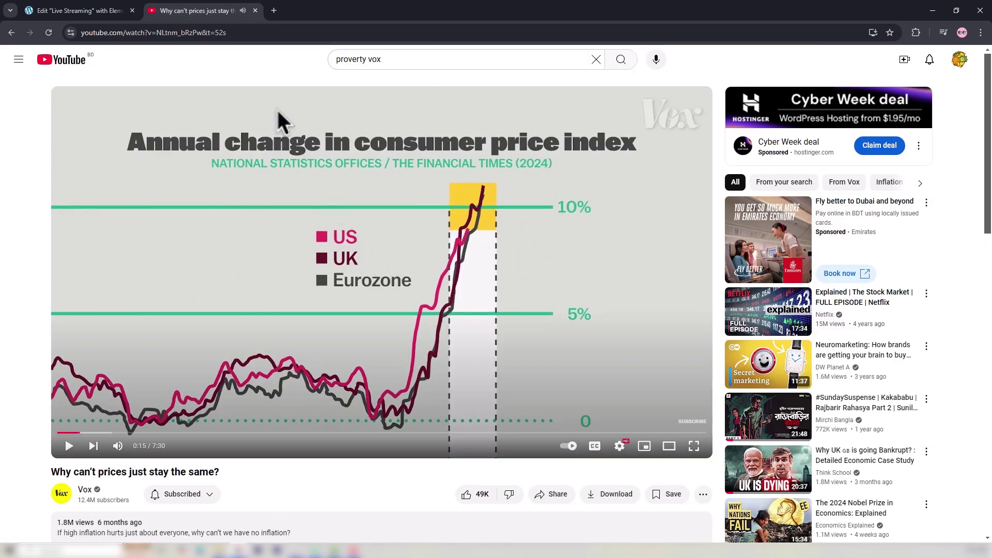
left_click(243, 37)
key("ctrl+c")
left_click(125, 5)
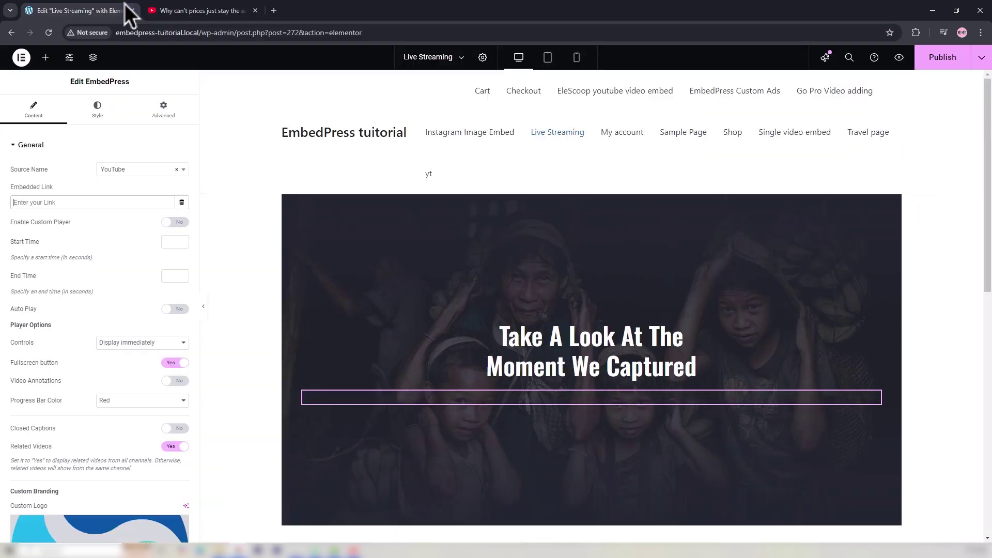
left_click(121, 202)
key("ctrl+v")
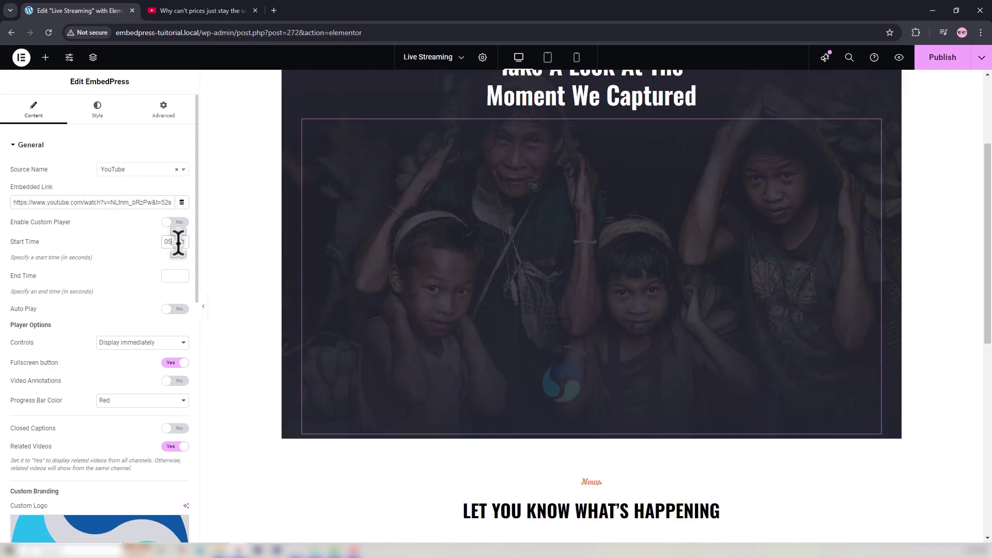
left_click(175, 241)
type("05")
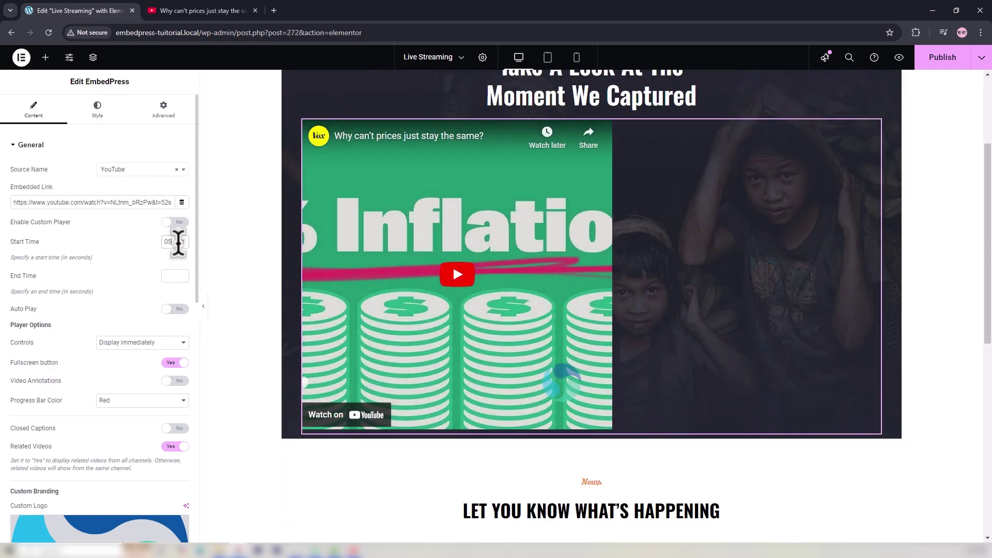
Step: Turn on autoplay, show controls immediately, make the progress bar white, and set logo opacity to 0.14
left_click(170, 309)
left_click(170, 343)
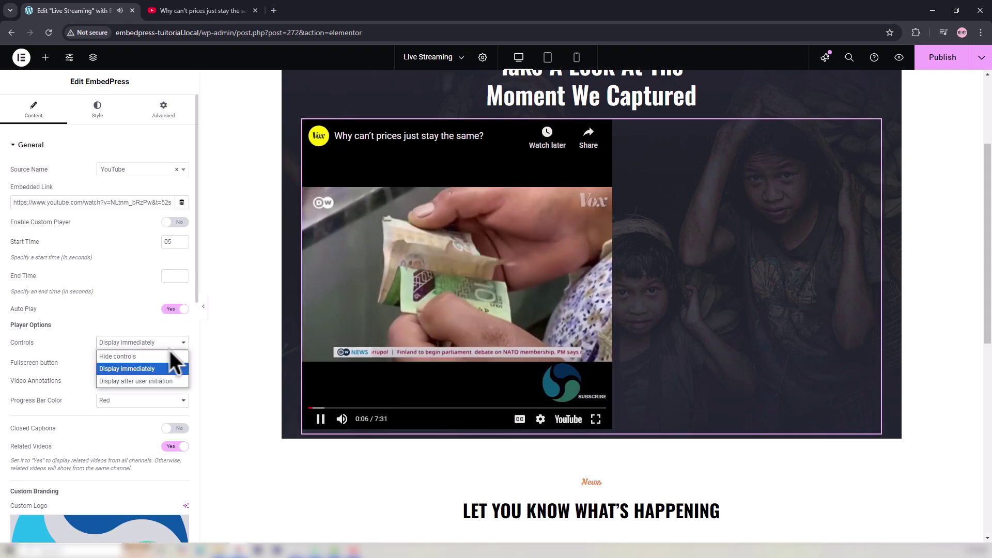
left_click(177, 368)
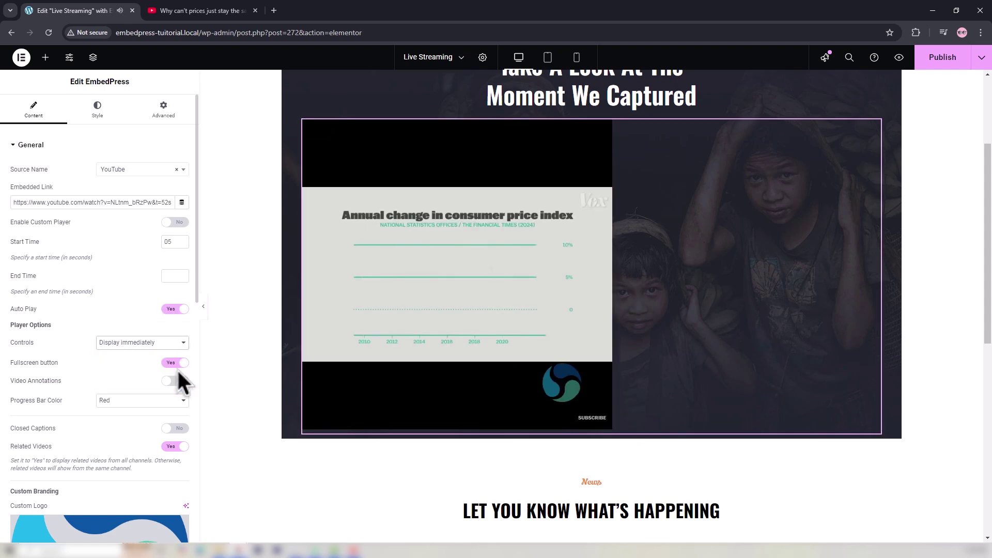
left_click(185, 402)
left_click(184, 427)
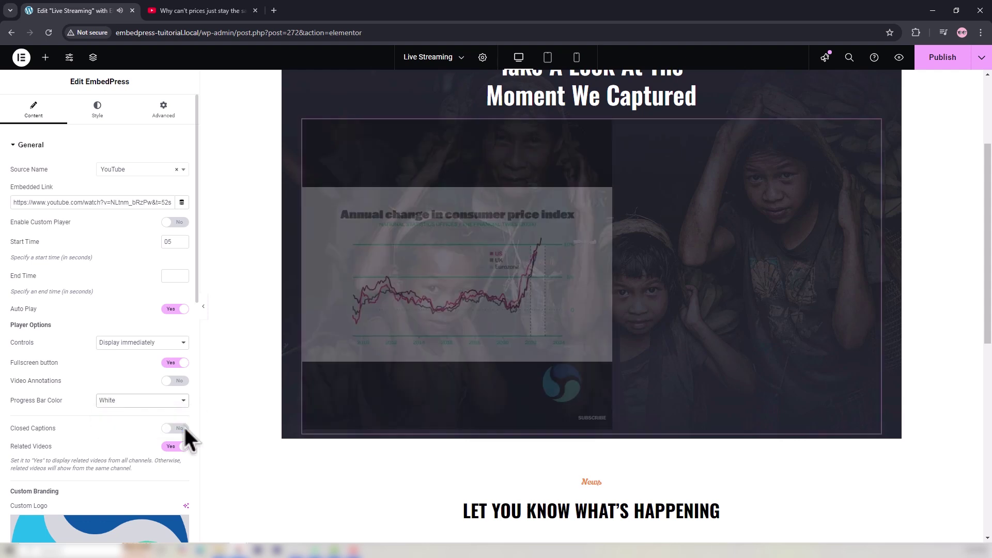
scroll(100, 435, "down", 6)
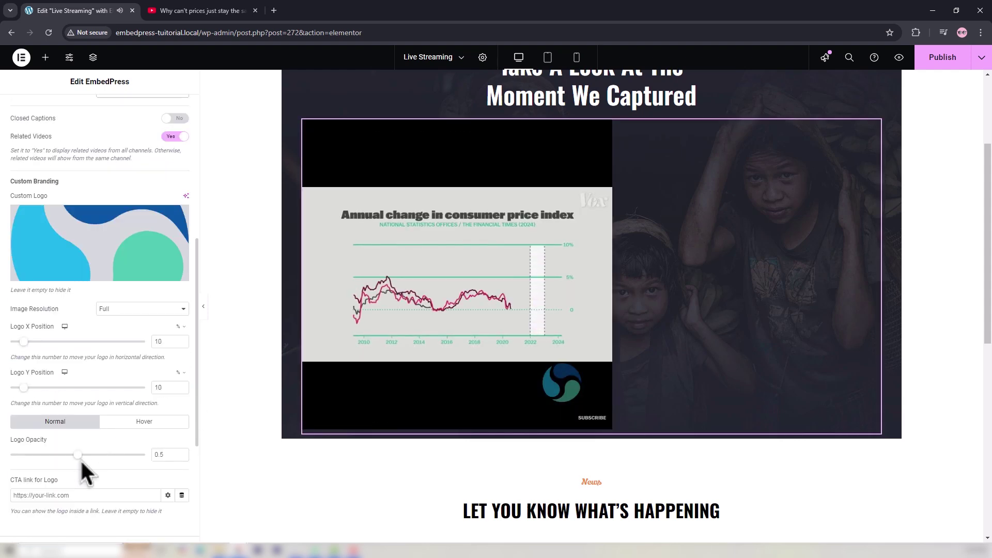
left_click_drag(78, 456, 29, 456)
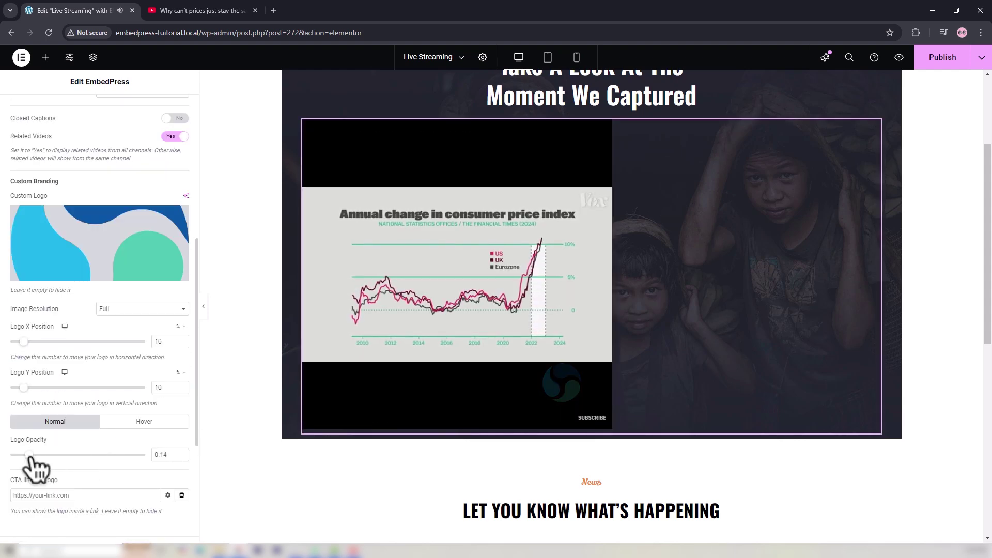
Step: Set the embed width to 1200 px, then publish and preview the Live Streaming page
scroll(49, 464, "down", 3)
scroll(51, 468, "up", 9)
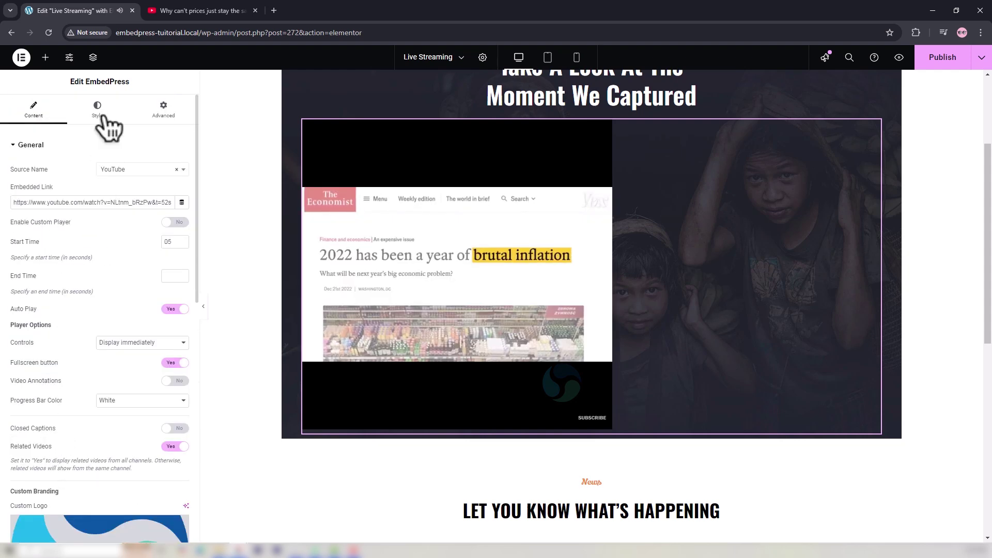
left_click(98, 109)
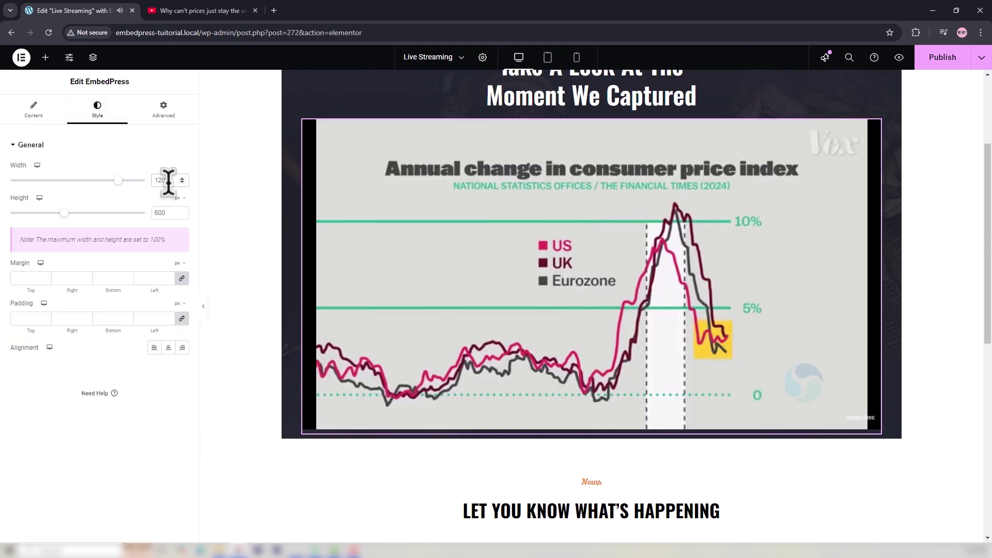
left_click(954, 53)
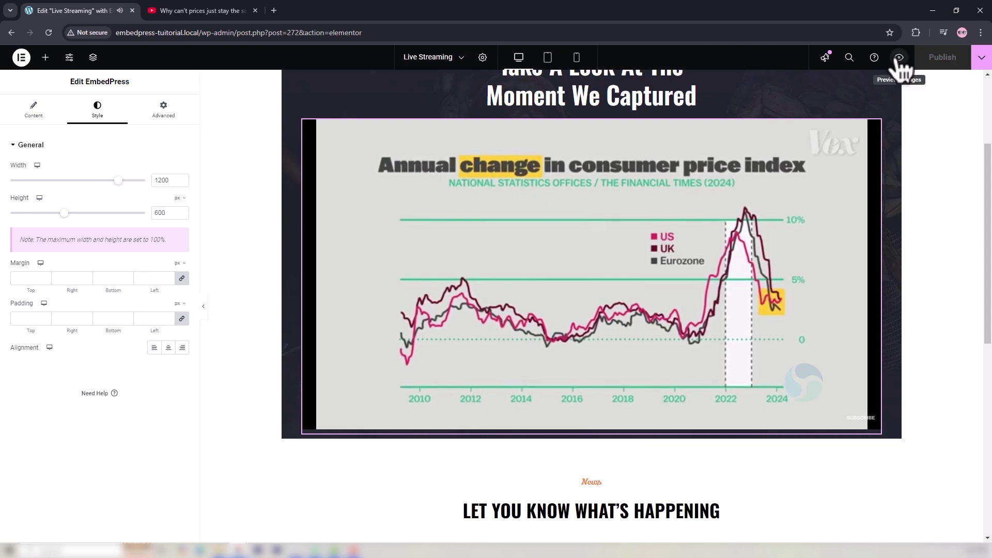
left_click(899, 58)
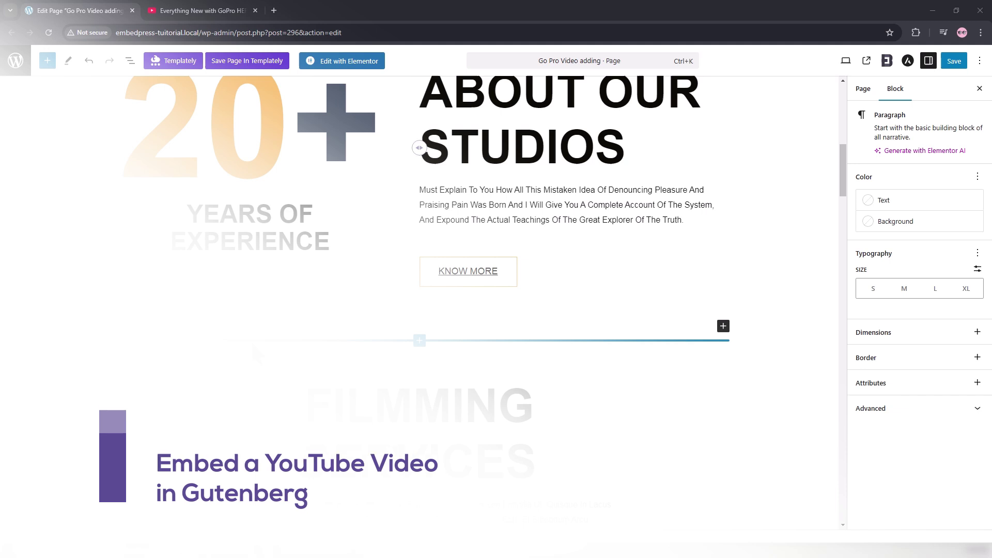
Step: Insert an EmbedPress block below the KNOW MORE button in About Our Studios
left_click(724, 326)
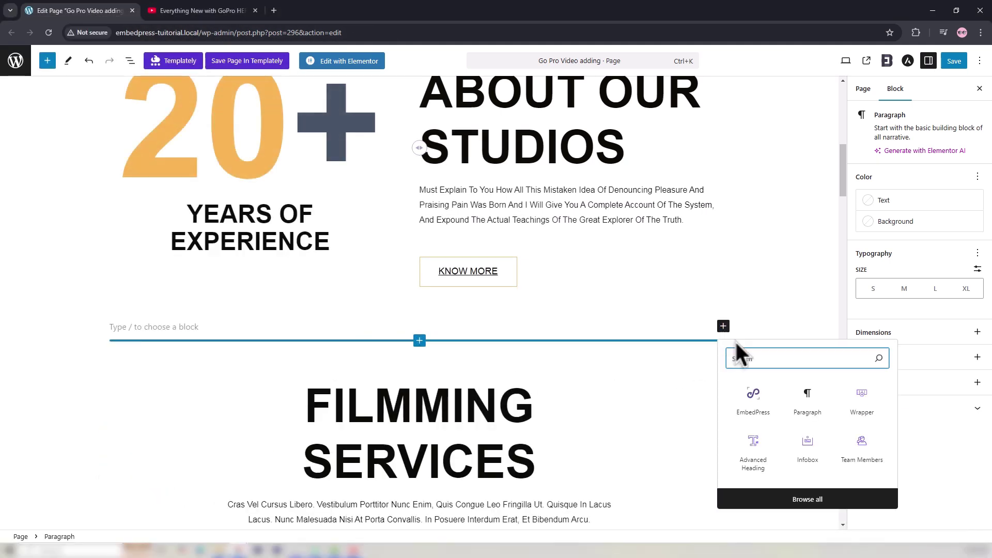
type("EmbedPress")
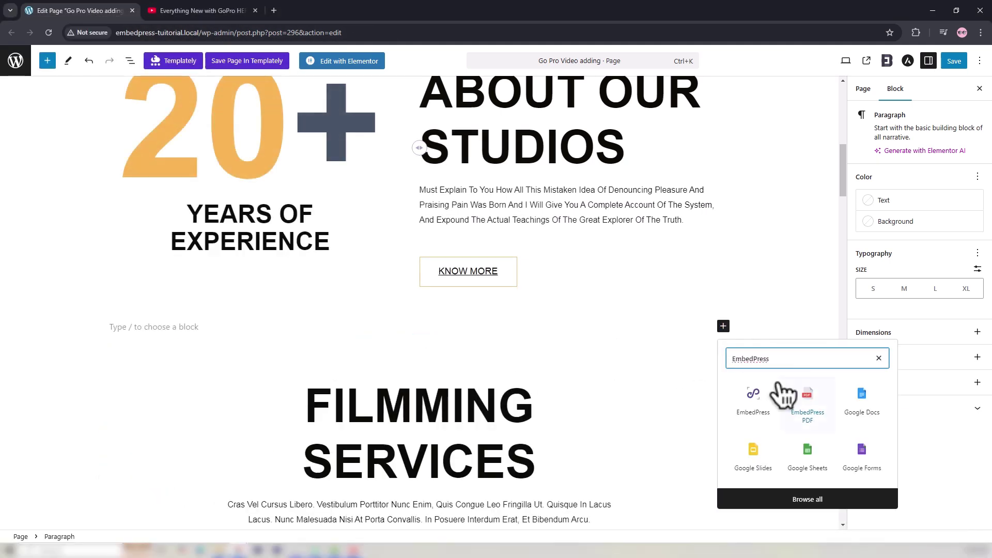
left_click(758, 408)
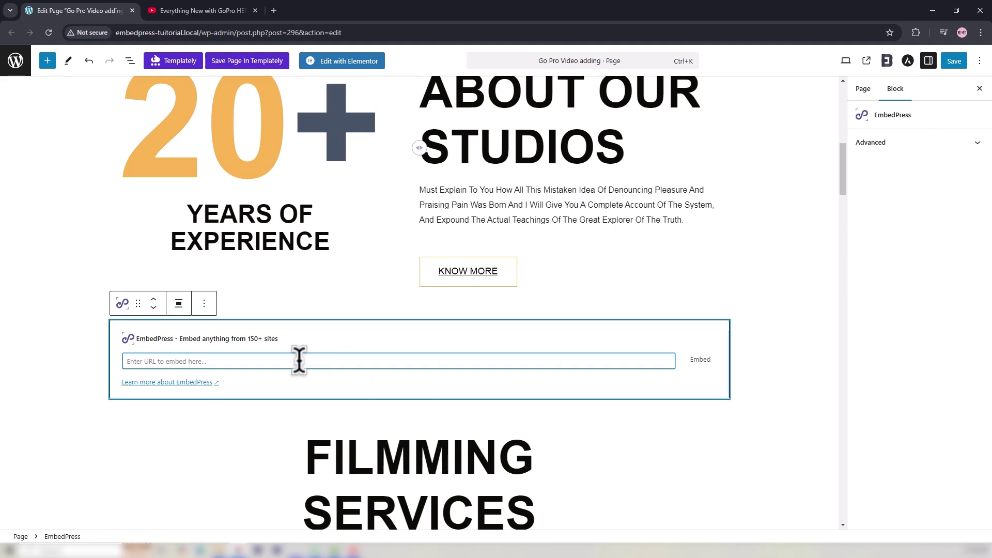
Step: Copy the 'Everything New with GoPro HERO13 Black' YouTube link and embed it in the EmbedPress block
left_click(207, 11)
left_click(403, 263)
left_click(230, 30)
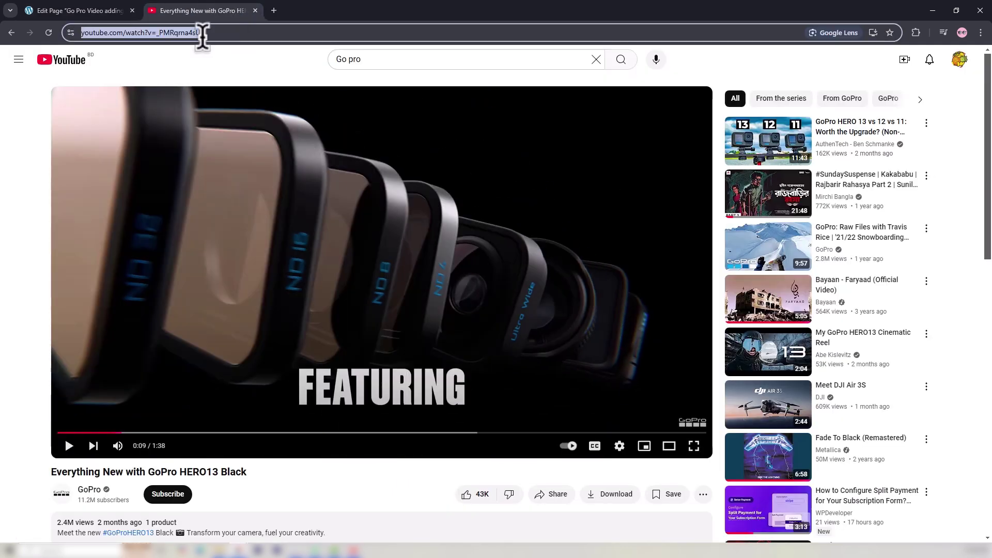
key("ctrl+c")
left_click(97, 10)
left_click(346, 360)
key("ctrl+v")
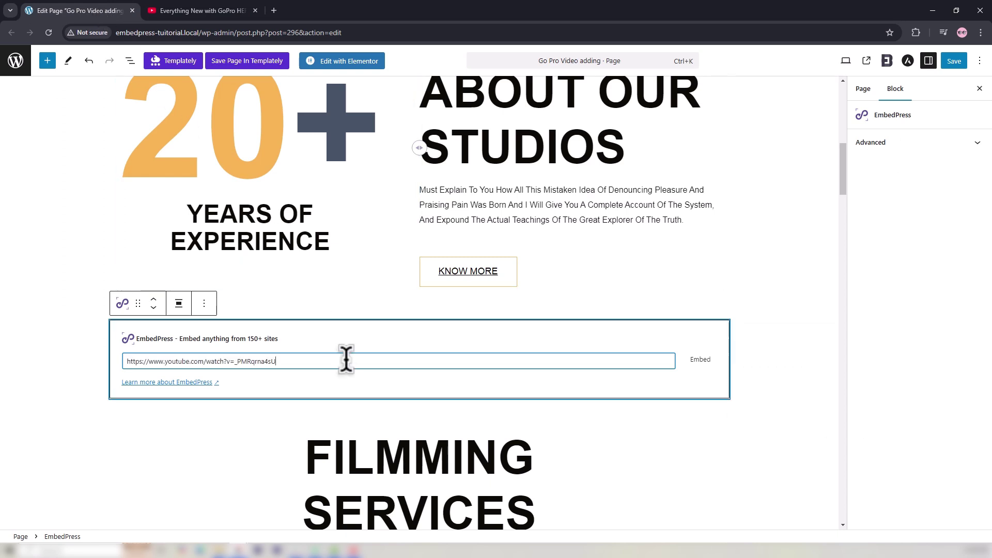
left_click(706, 362)
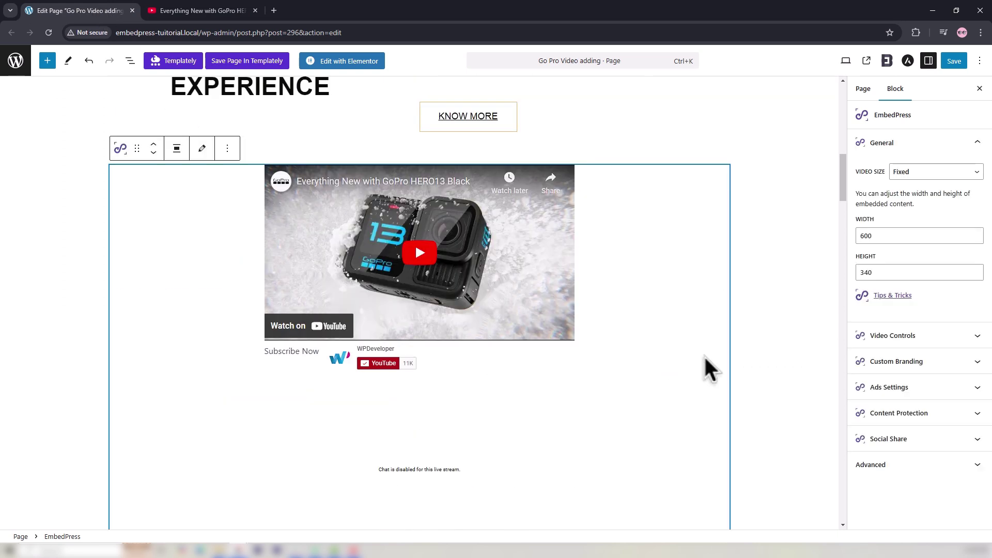
Step: Keep the fixed video size and set the GoPro embed width to 1200
left_click(946, 175)
left_click(950, 187)
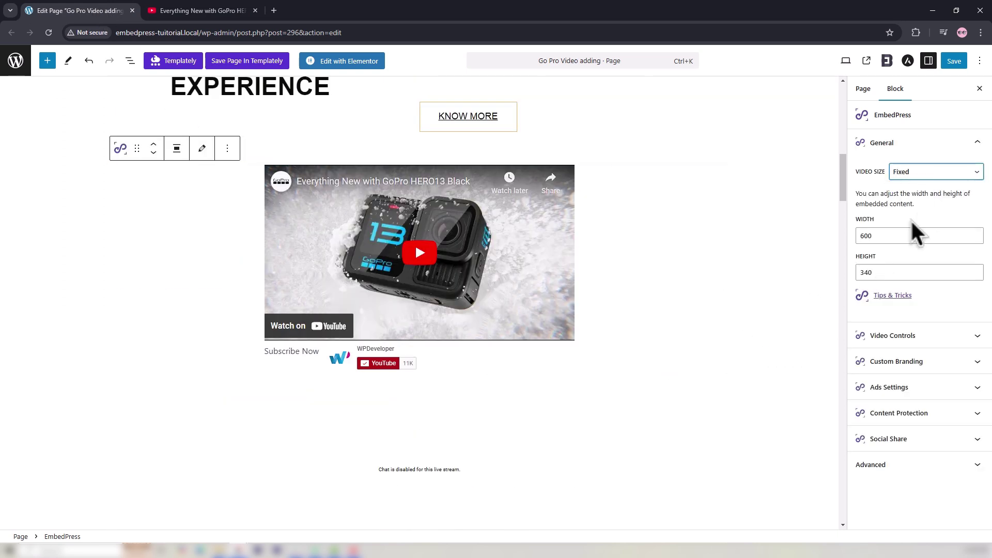
left_click(888, 242)
key("ctrl+a")
type("1200")
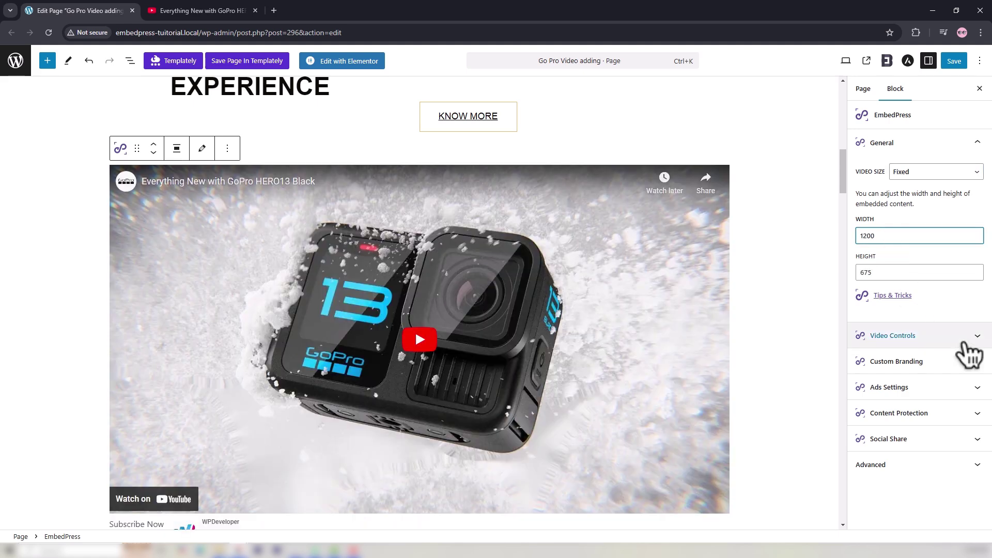
Step: Set the video to start at 05 seconds, turn on Auto Play, and hide player controls
left_click(959, 337)
left_click(958, 248)
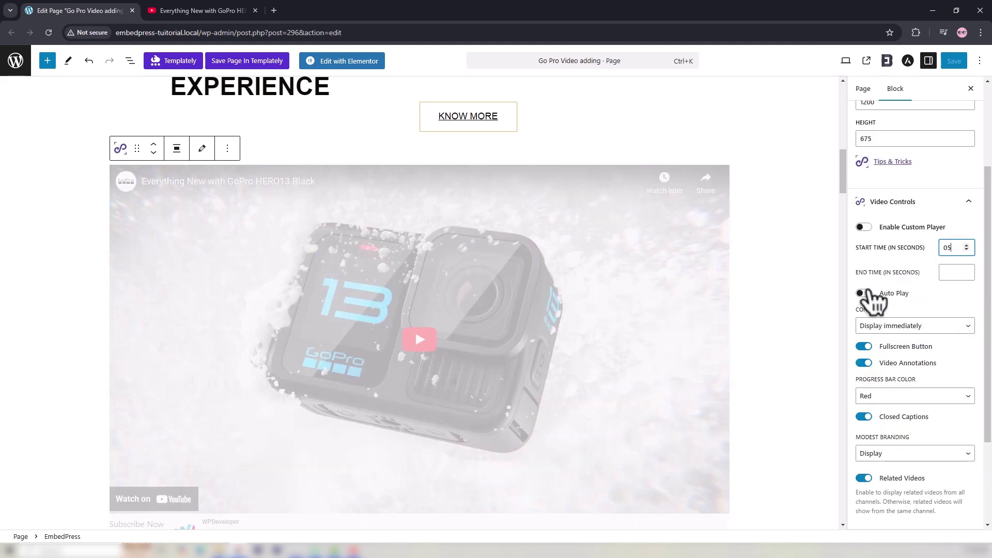
left_click(863, 293)
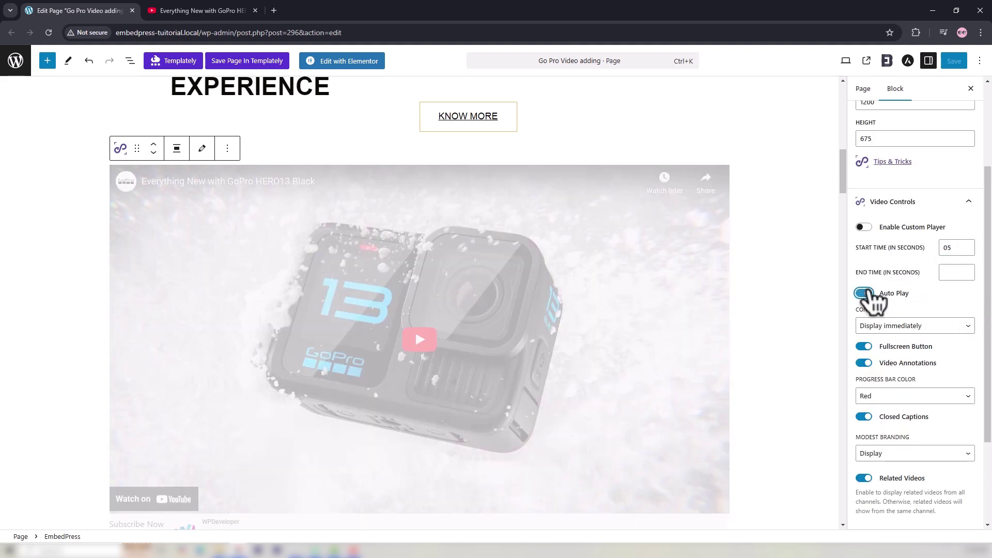
left_click(951, 330)
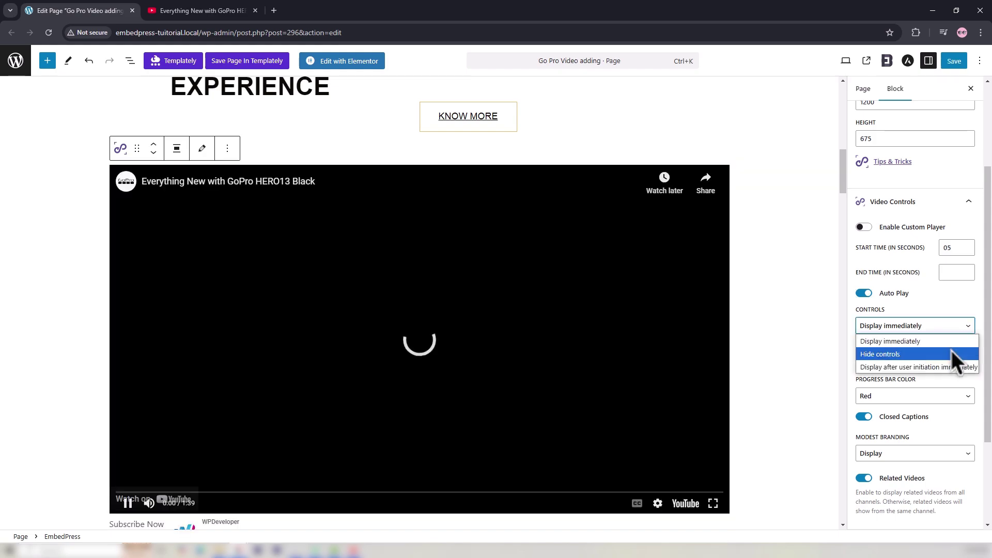
left_click(951, 351)
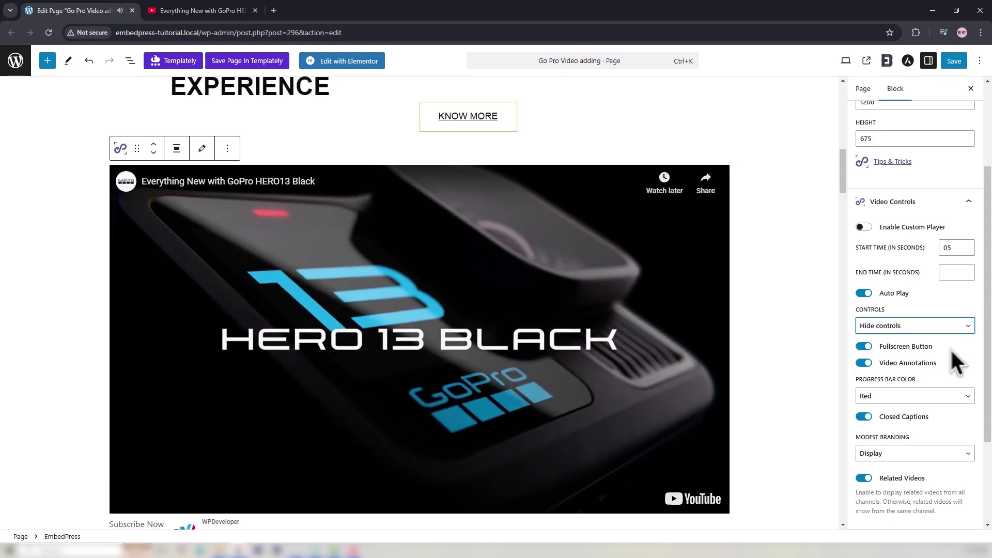
Step: Keep the progress bar Red and modest branding on Display, and review the custom branding settings
scroll(951, 352, "down", 3)
left_click(953, 267)
left_click(955, 283)
left_click(962, 326)
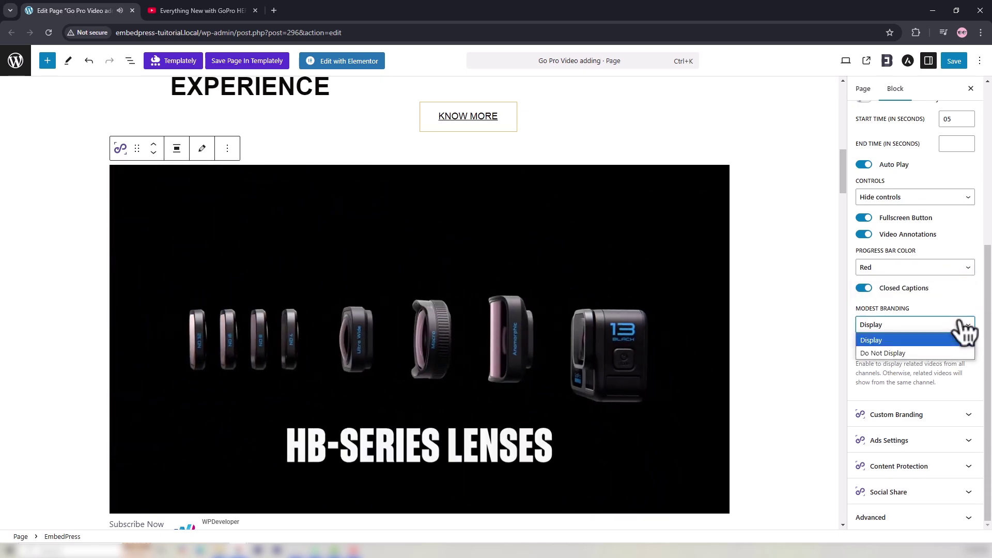
left_click(960, 340)
left_click(955, 419)
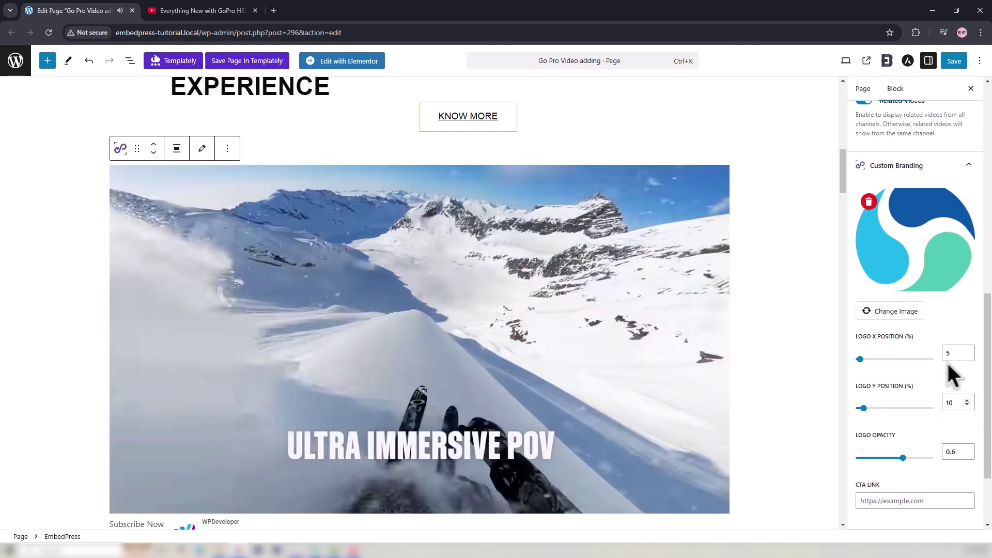
left_click(951, 166)
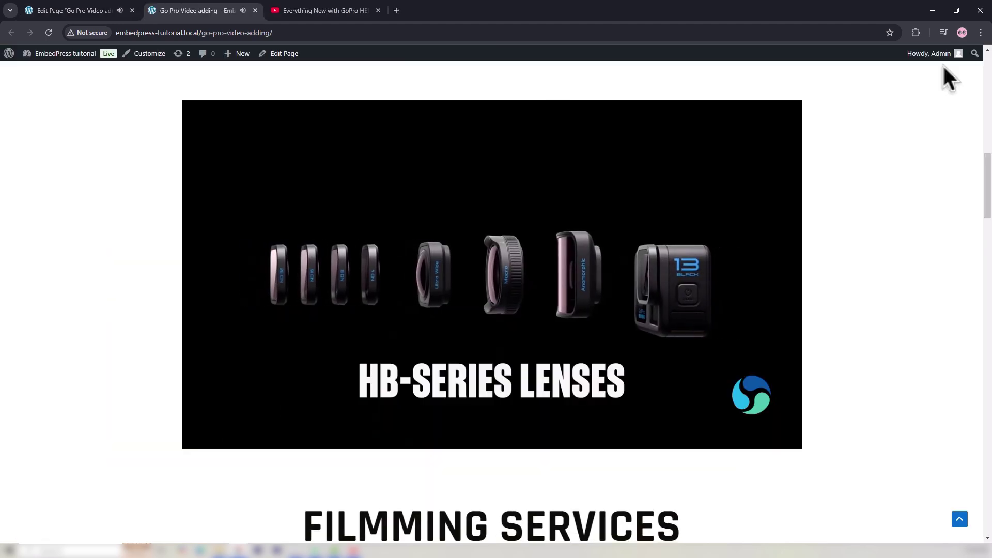
Step: View the live GoPro page with the embedded video playing under its custom logo
mouse_move(714, 272)
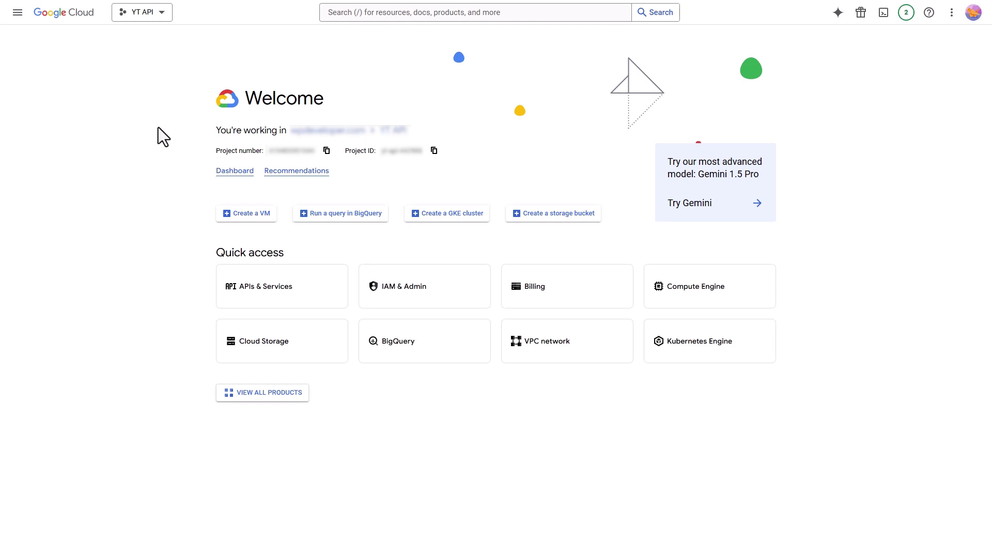
Step: Create a new Google Cloud project named Youtube API under the organization
left_click(141, 11)
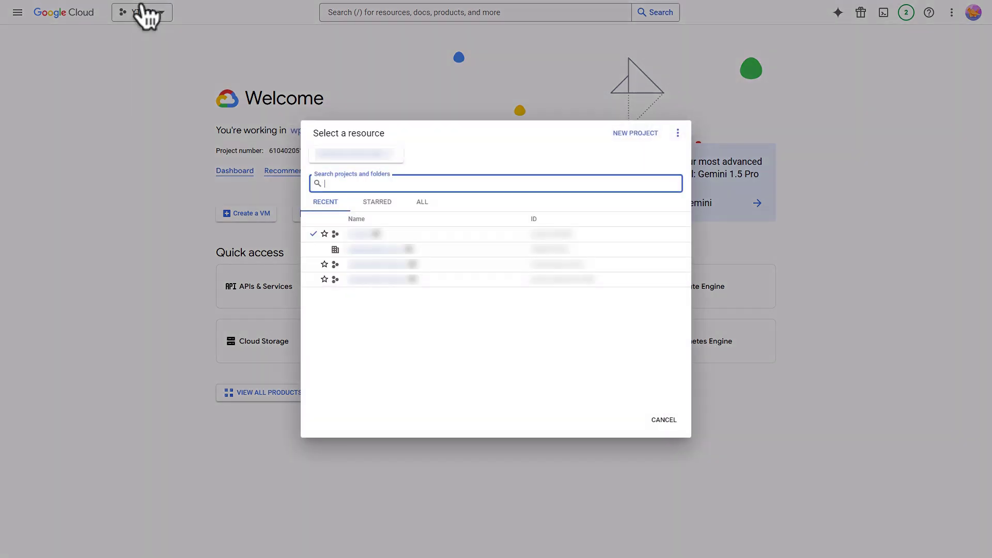
left_click(636, 134)
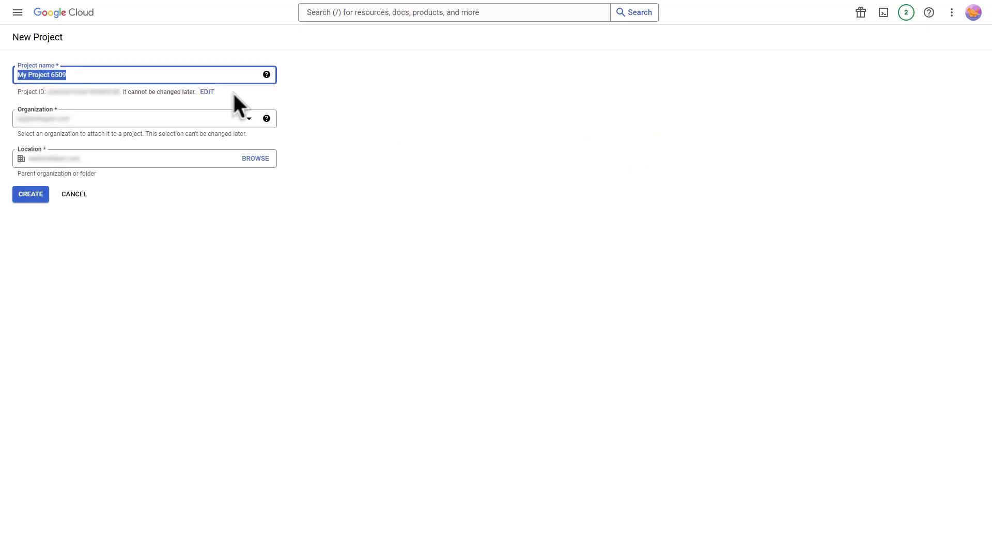
key("ctrl+v")
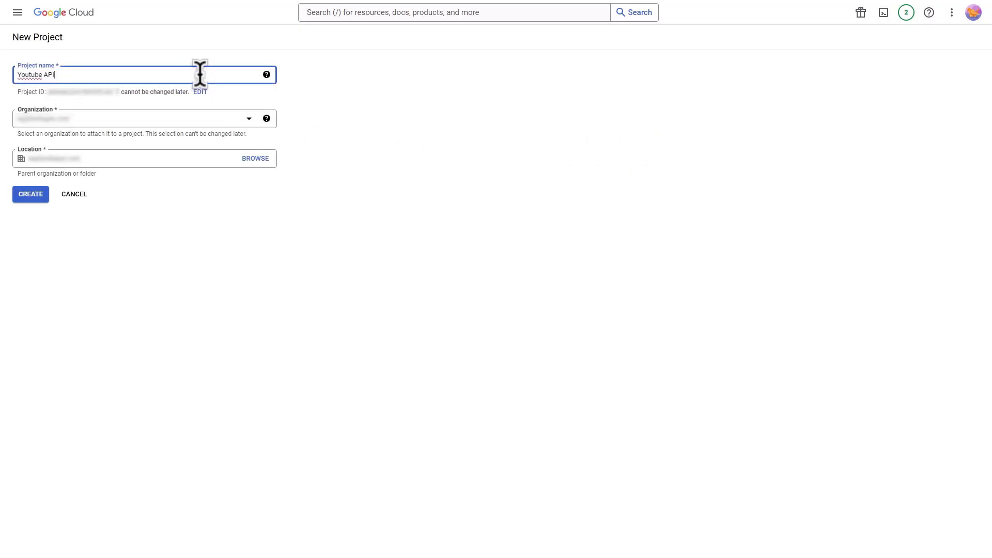
left_click(184, 117)
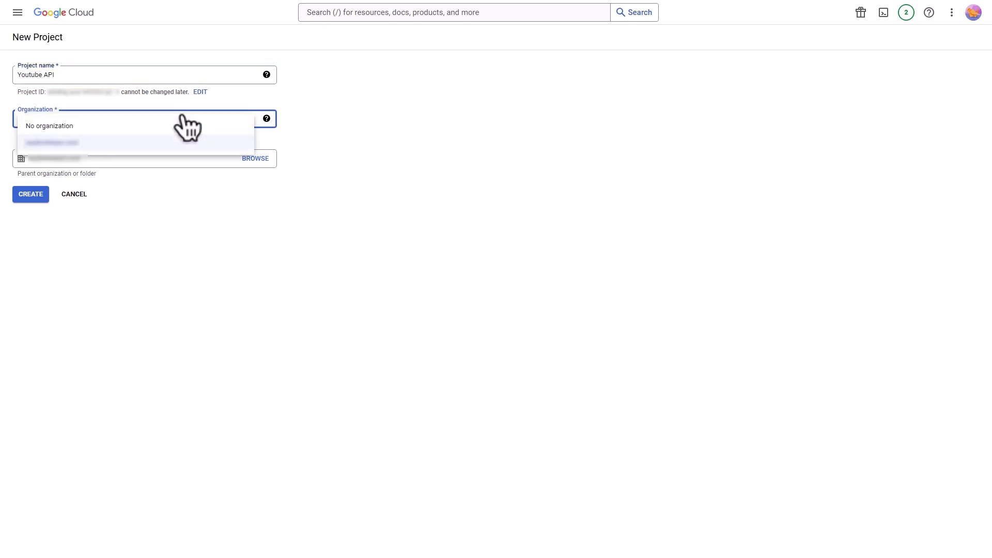
left_click(104, 143)
left_click(32, 197)
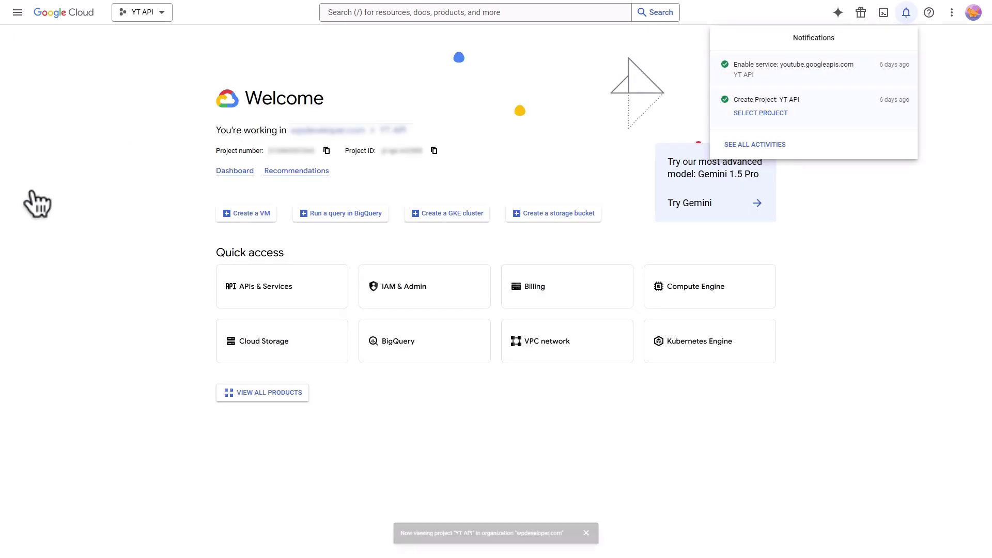
Step: Switch to the Youtube API project and go to its APIs & Services dashboard
left_click(760, 78)
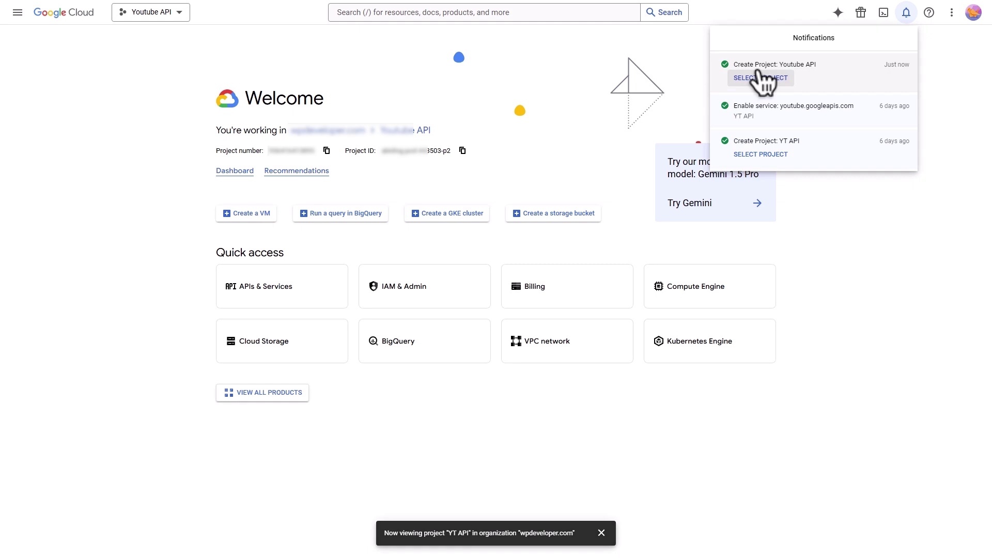
left_click(18, 11)
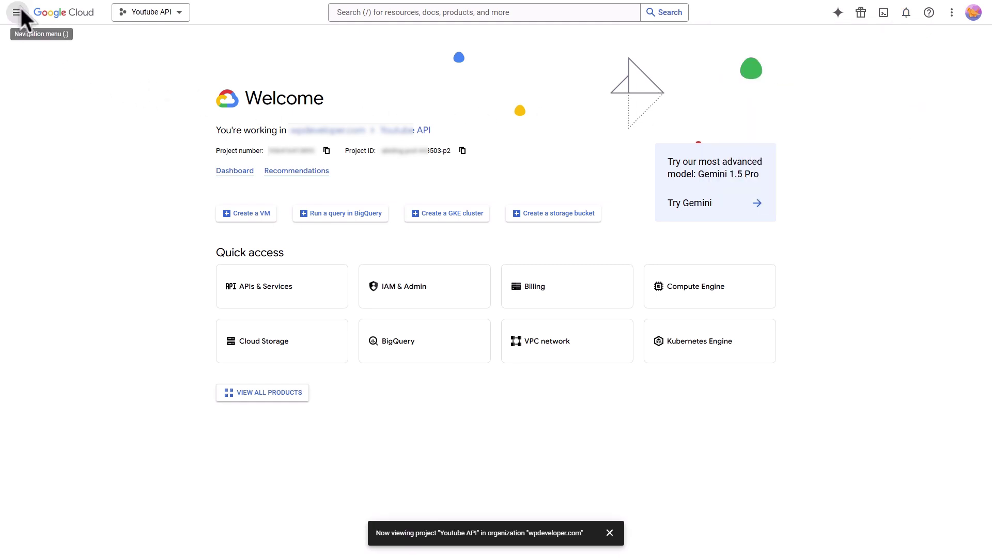
left_click(17, 12)
mouse_move(44, 120)
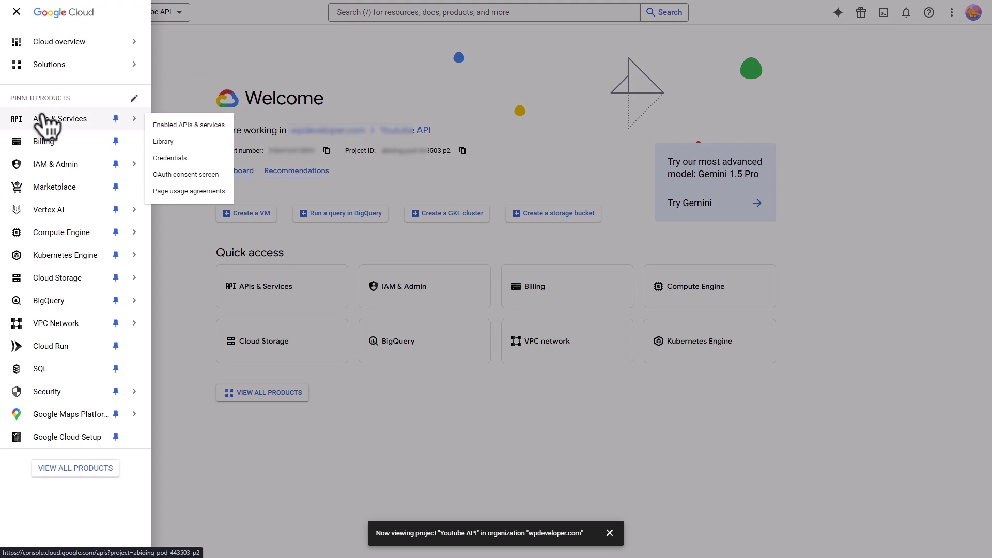
left_click(45, 121)
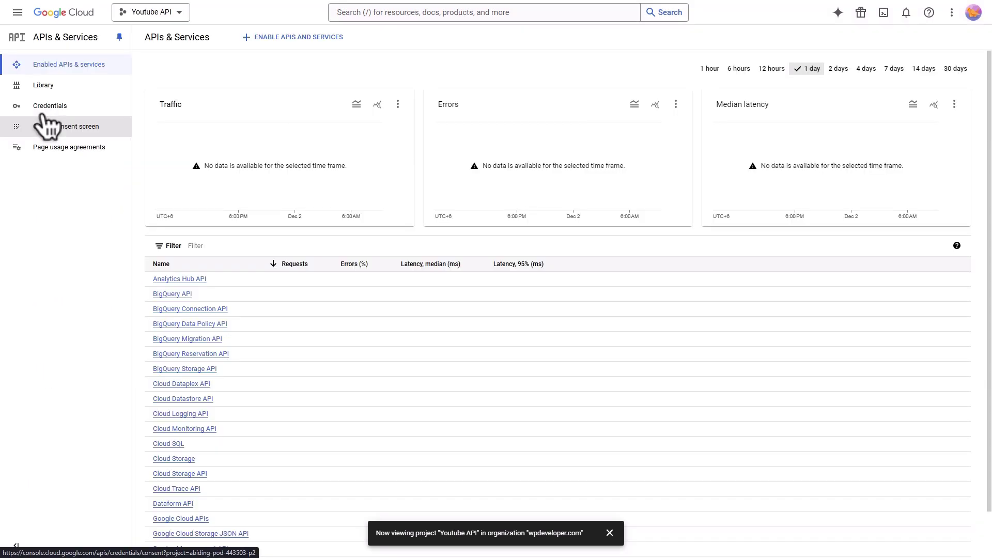
Step: Find YouTube Data API v3 in the API library and enable it
left_click(289, 37)
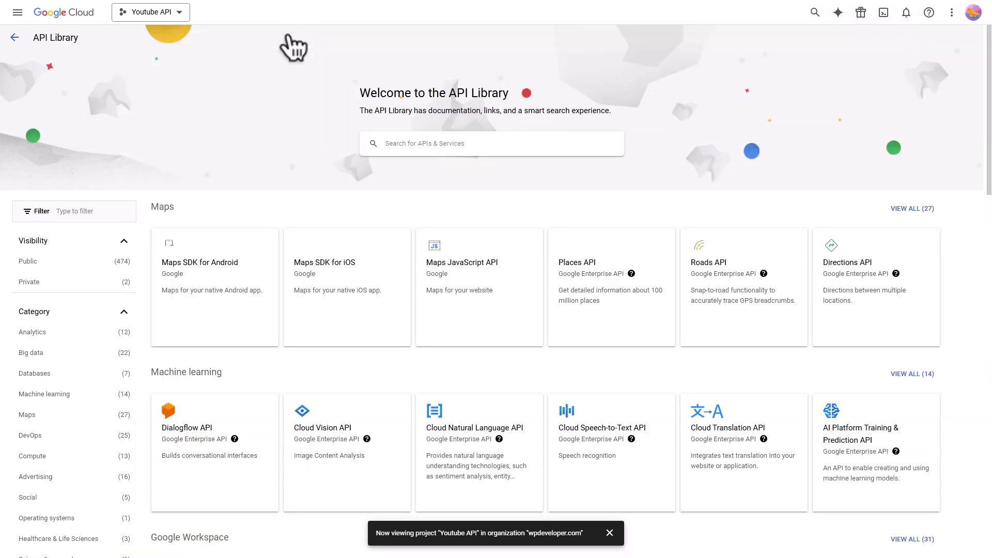
left_click(548, 138)
type("Youtube Data API v3")
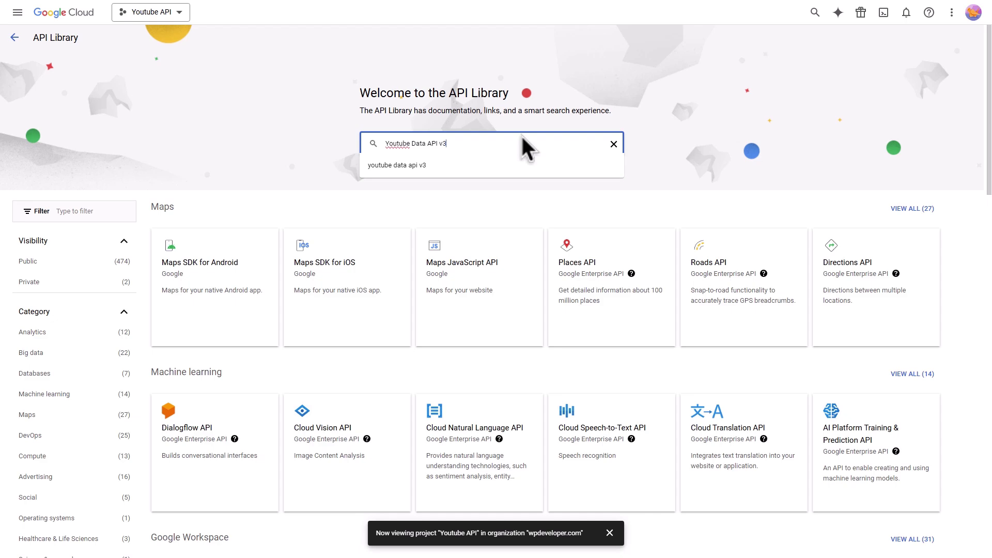
left_click(432, 165)
left_click(250, 138)
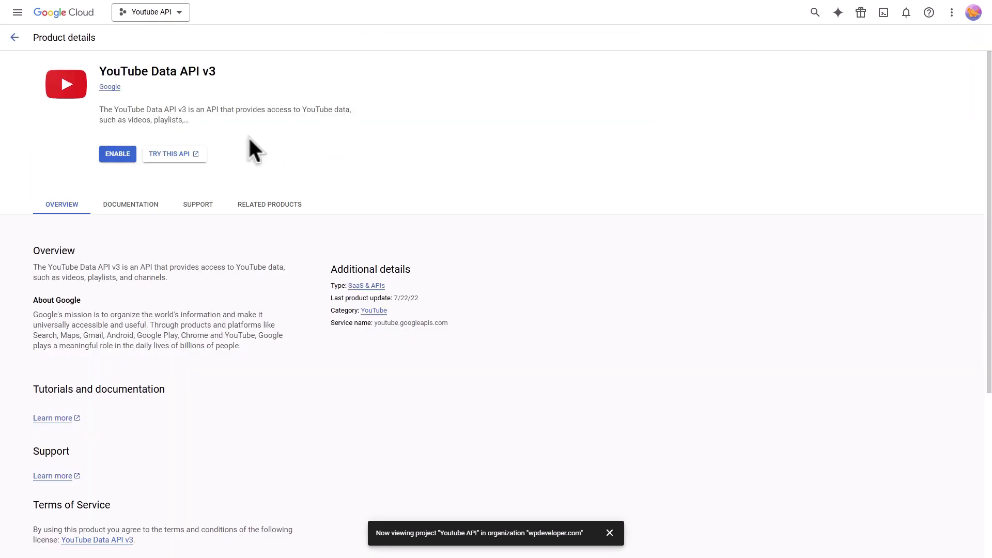
left_click(114, 151)
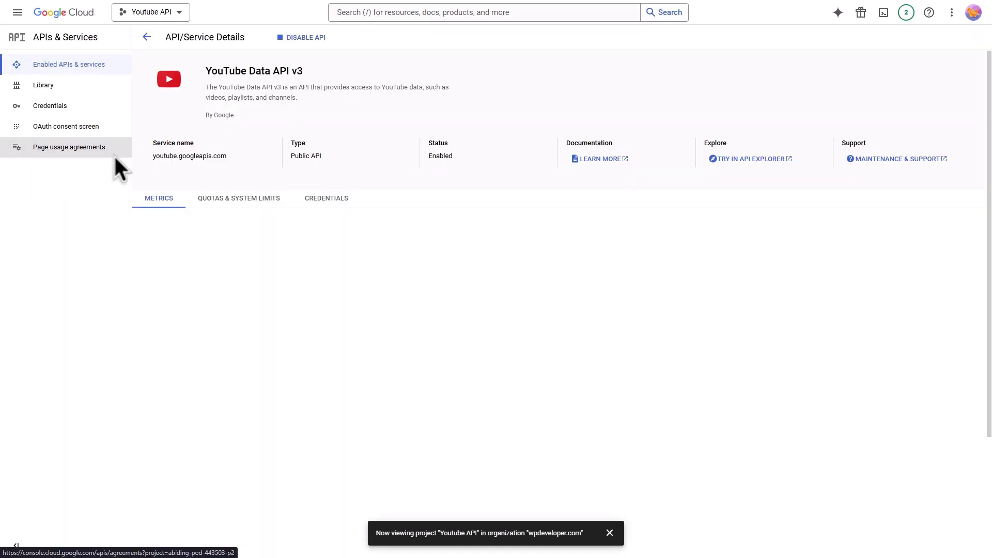
Step: Create a new API key from the project's Credentials page
left_click(61, 106)
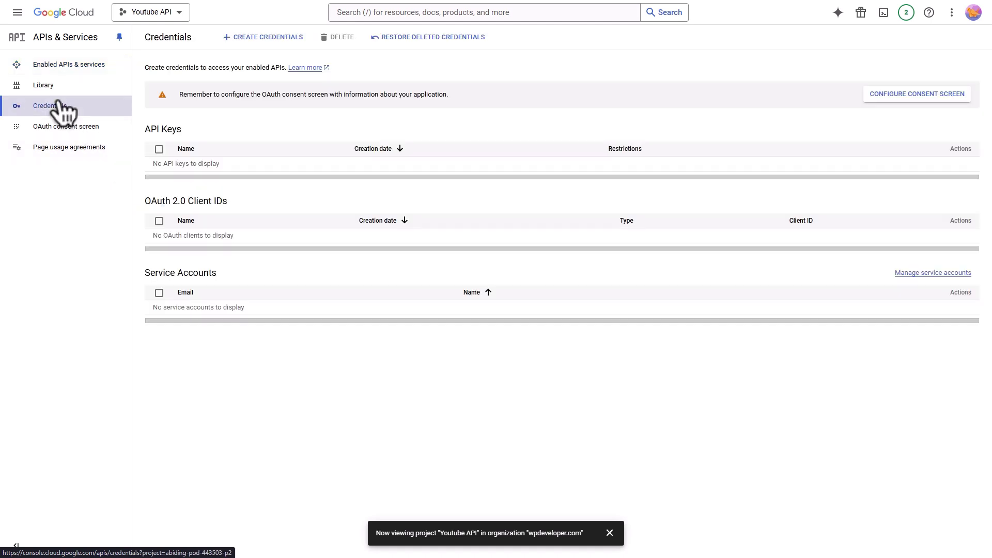
left_click(263, 39)
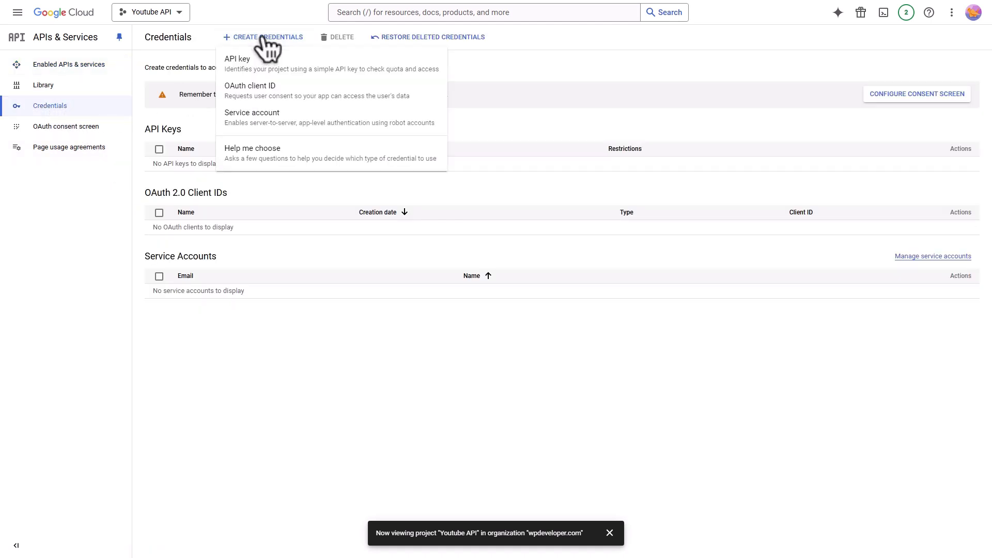
left_click(278, 61)
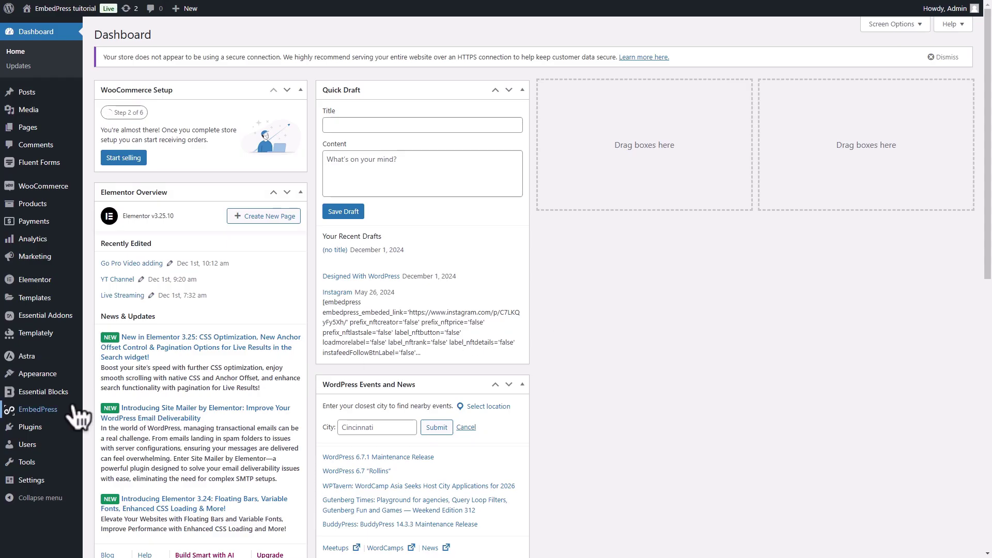
Step: In the EmbedPress YouTube settings, paste the API key and set 6 videos per page
left_click(76, 411)
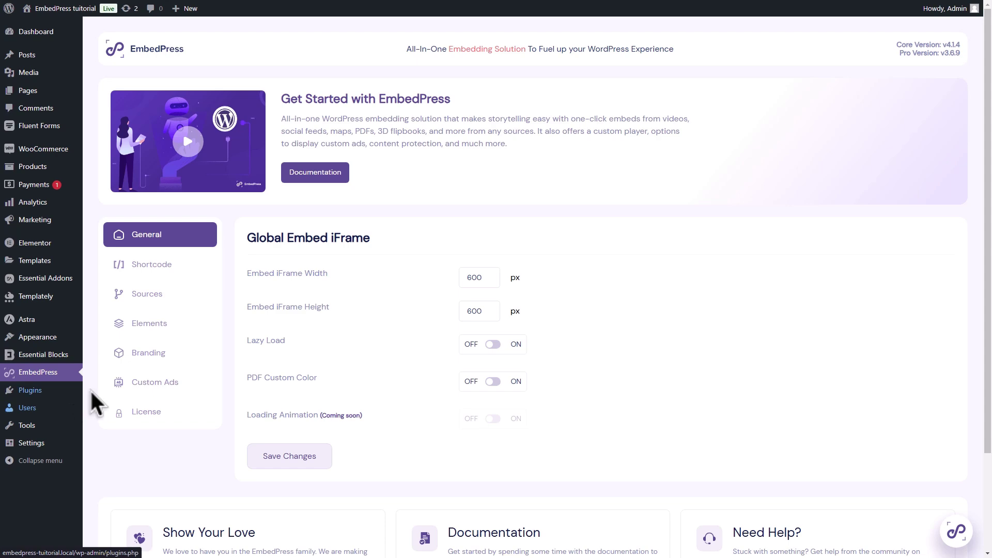
left_click(172, 295)
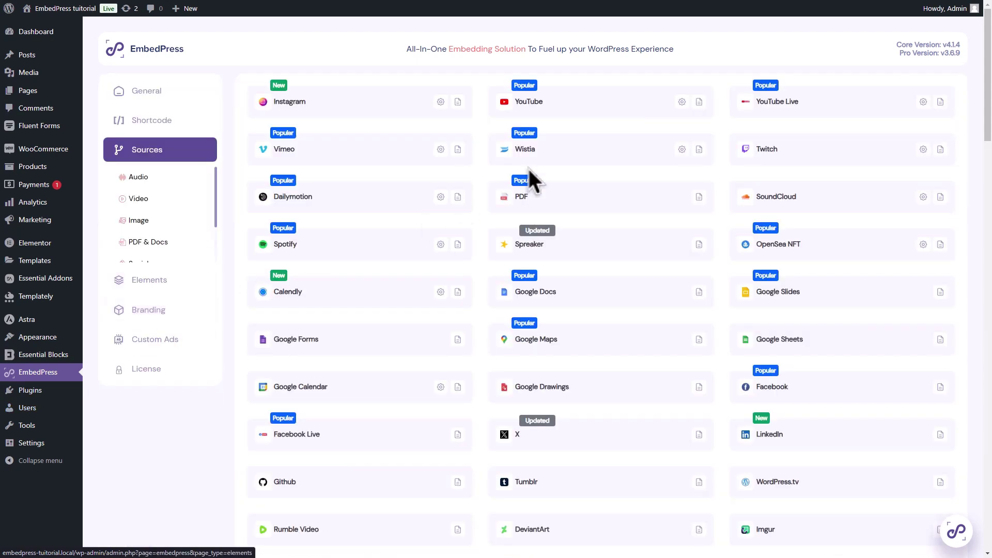
left_click(683, 101)
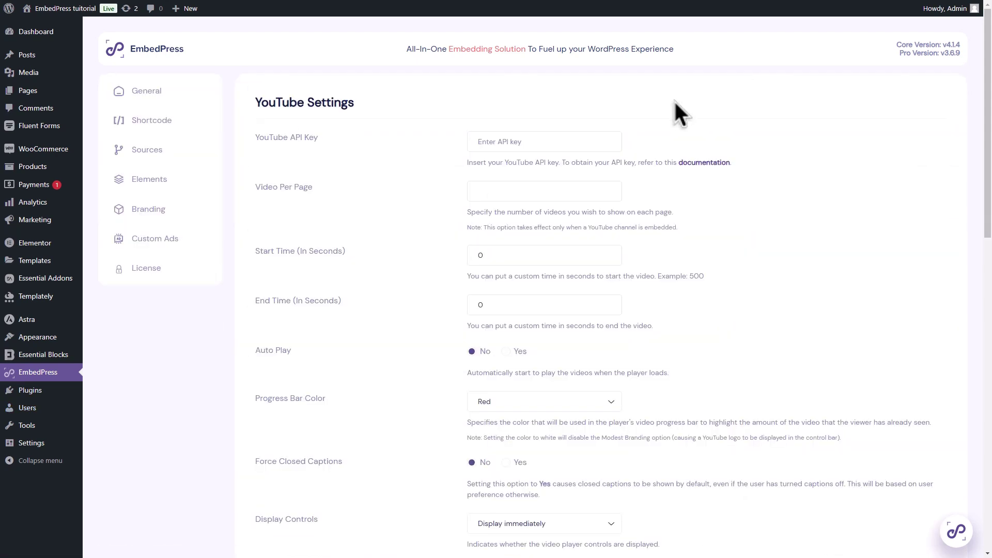
left_click(598, 137)
key("ctrl+v")
left_click(586, 187)
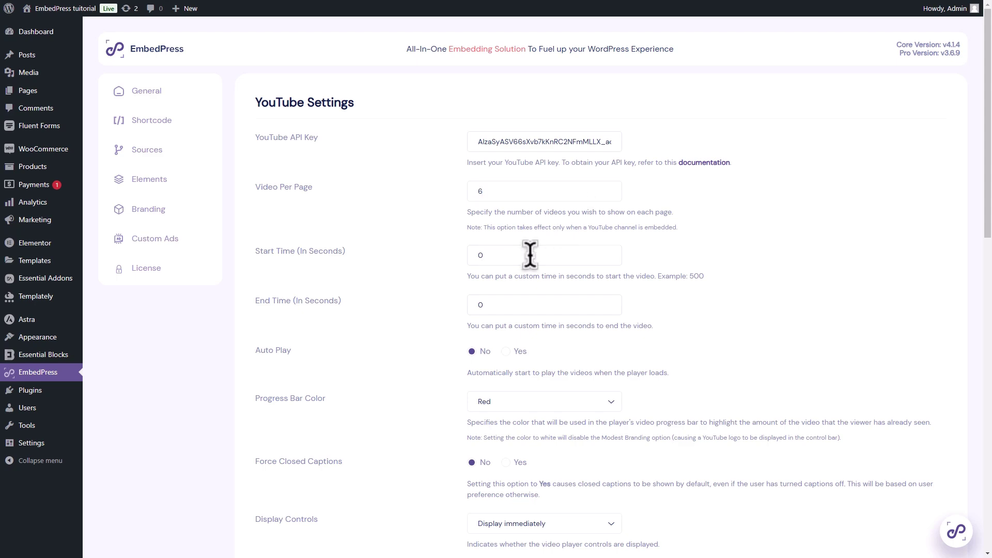
Step: Turn on autoplay, keep a Red progress bar, show controls after user starts playback, keep annotations shown
left_click(506, 351)
scroll(509, 361, "down", 3)
left_click(574, 251)
left_click(574, 261)
left_click(602, 369)
left_click(607, 398)
scroll(558, 351, "down", 3)
left_click(540, 310)
left_click(538, 309)
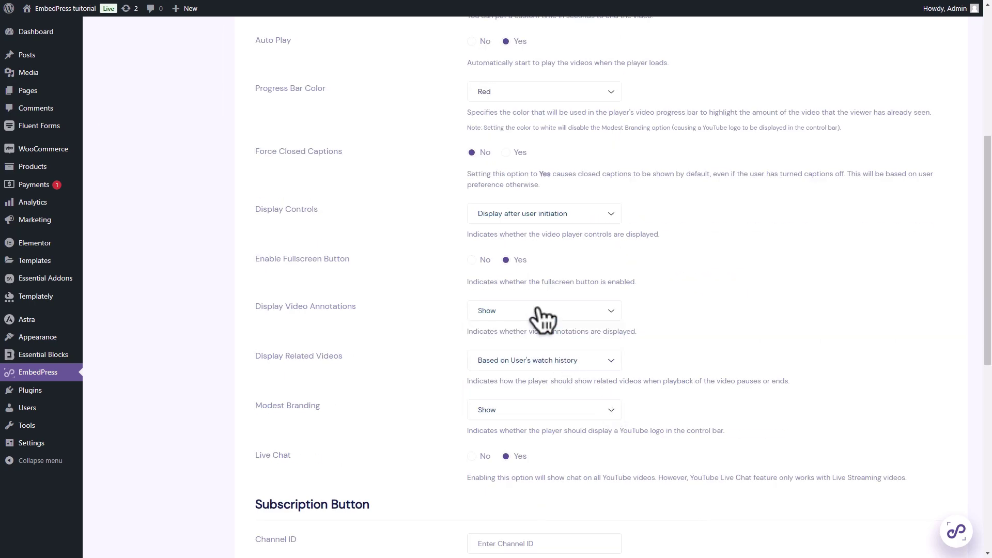
scroll(669, 458, "down", 6)
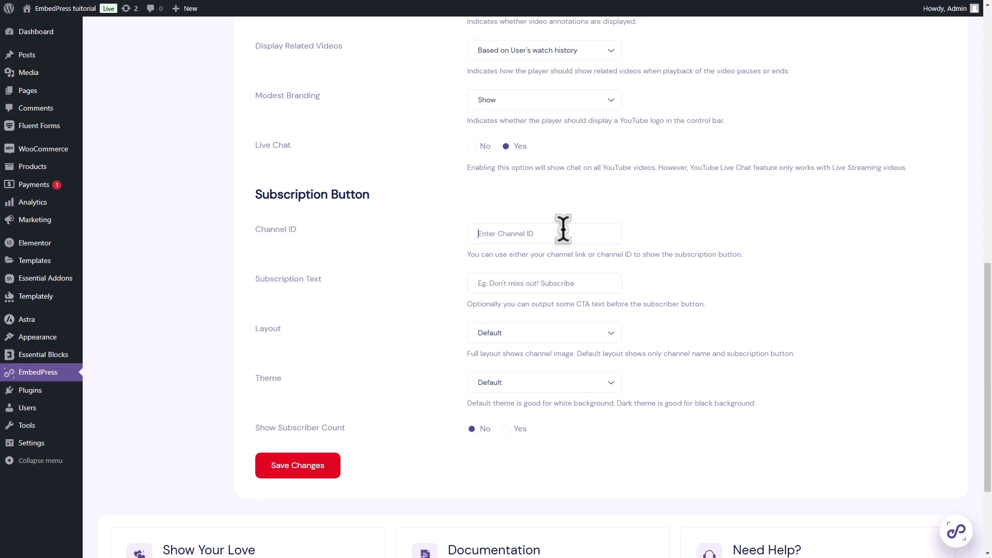
Step: Copy the WPDeveloper channel ID from its YouTube About details and return to EmbedPress settings
key("ctrl+Tab")
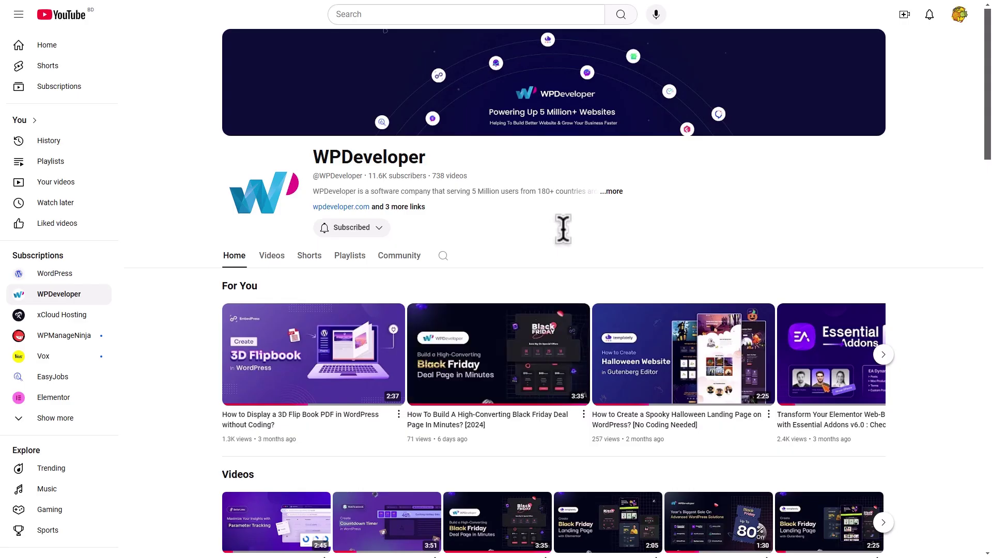
left_click(614, 192)
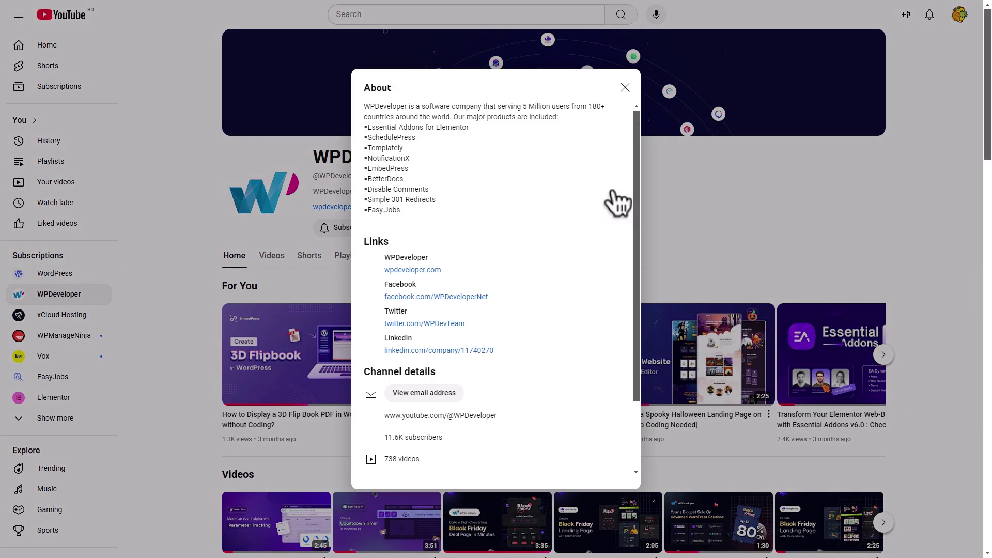
scroll(600, 248, "down", 2)
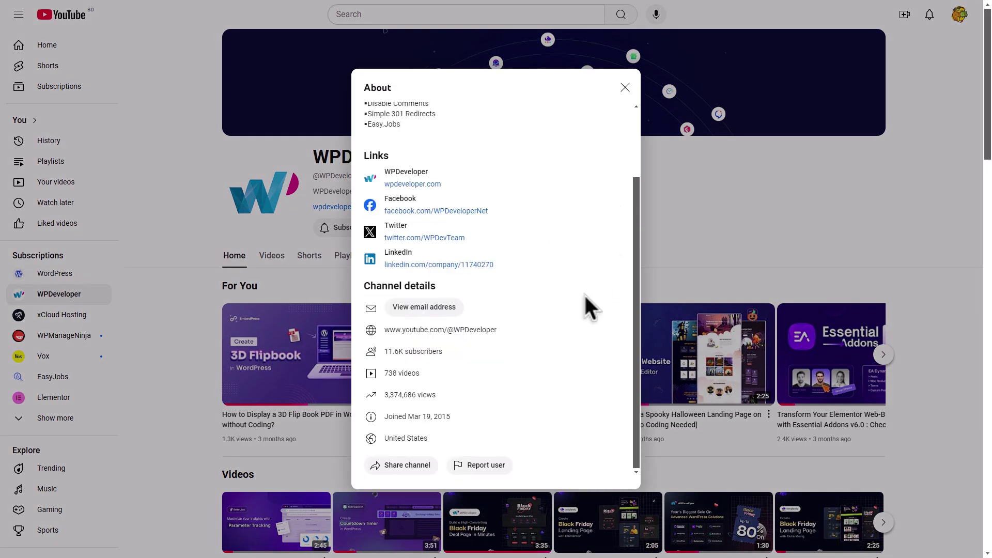
left_click(401, 465)
left_click(404, 507)
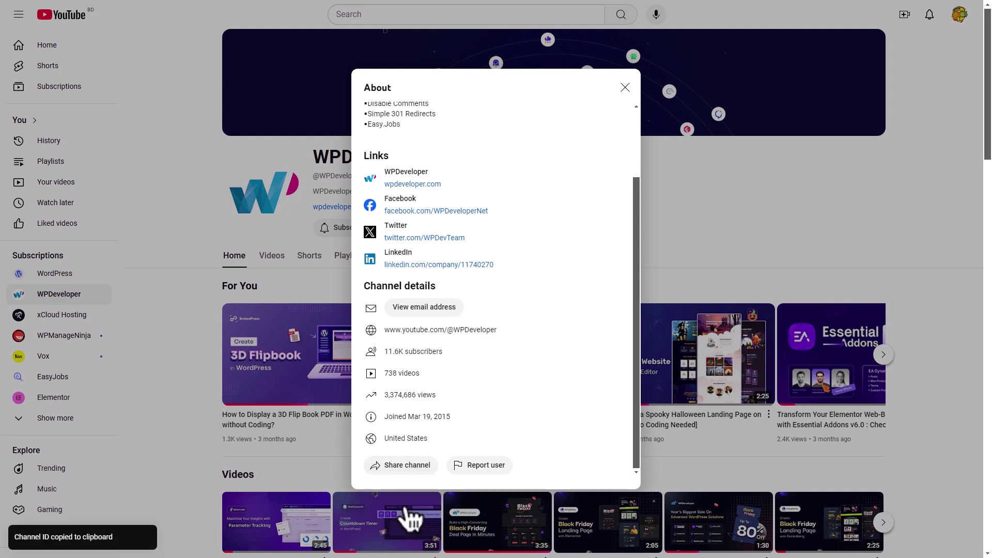
key("ctrl+Tab")
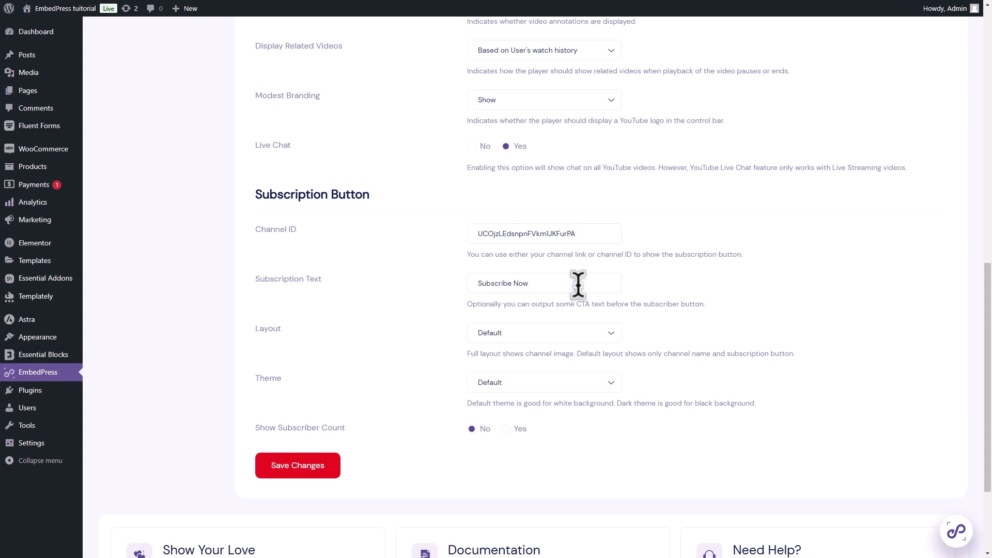
Step: Give the YouTube subscription button the Full layout and Default theme, and show the subscriber count
left_click(600, 328)
left_click(536, 363)
left_click(610, 383)
left_click(611, 399)
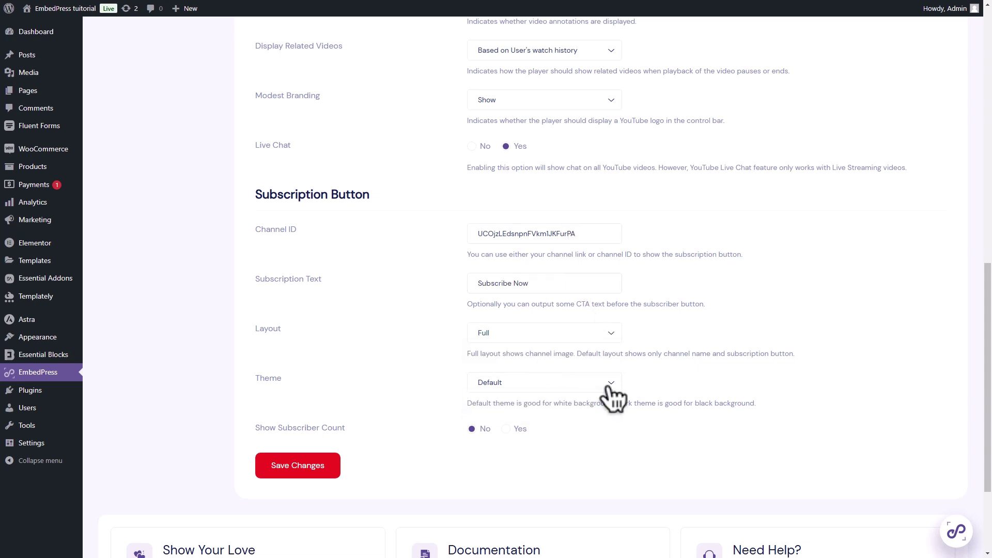
left_click(506, 429)
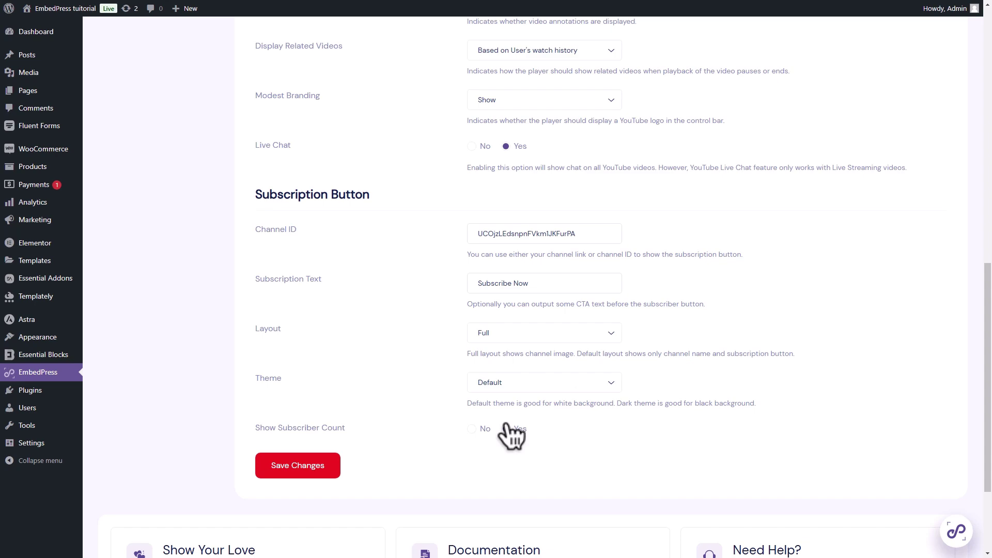
scroll(297, 468, "down", 1)
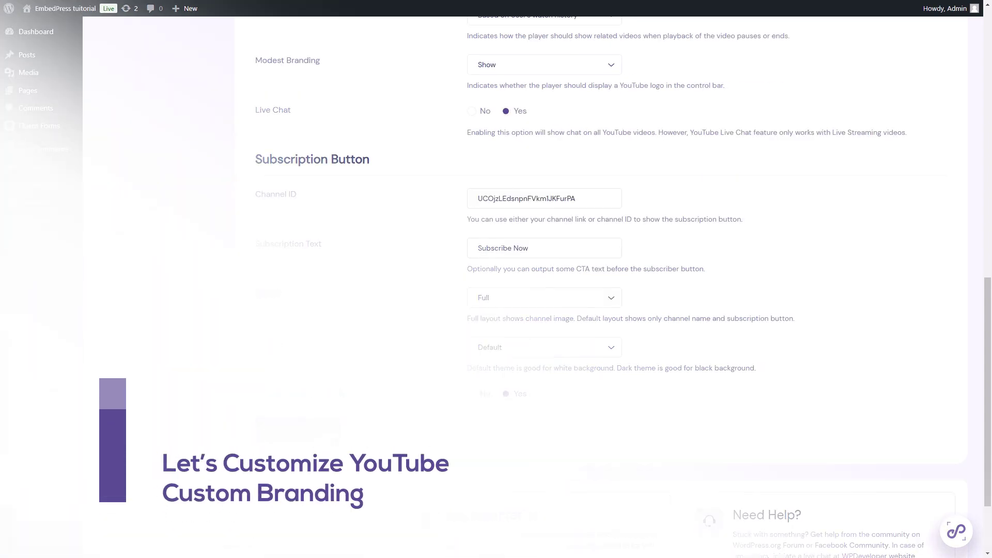
Step: Upload a custom logo in the YouTube Custom Branding settings
scroll(314, 434, "up", 12)
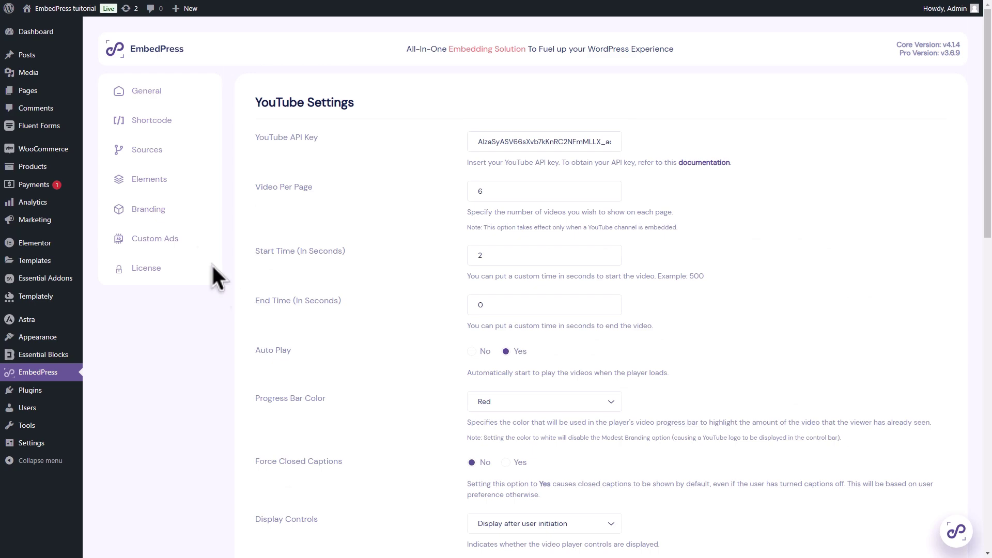
left_click(175, 207)
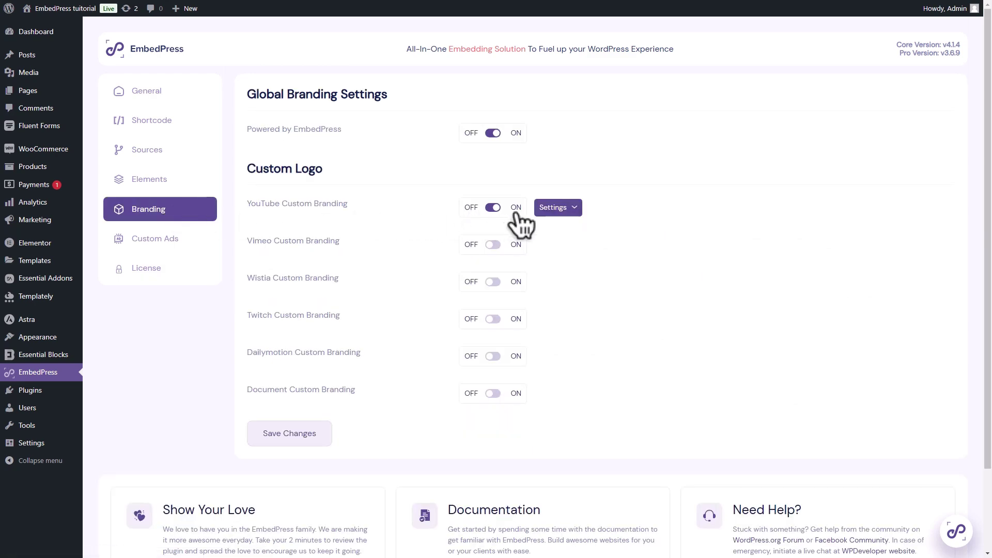
left_click(542, 214)
scroll(883, 271, "down", 3)
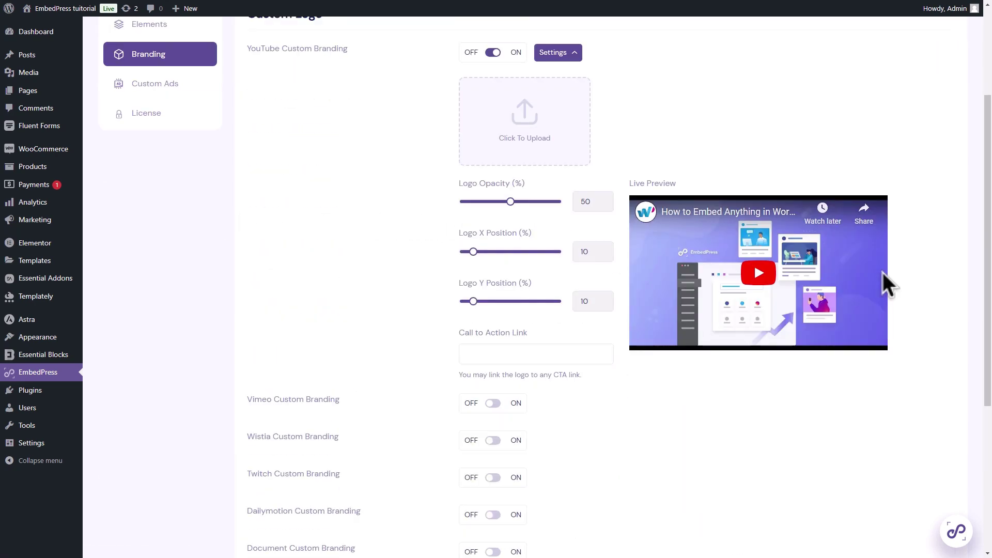
left_click(525, 144)
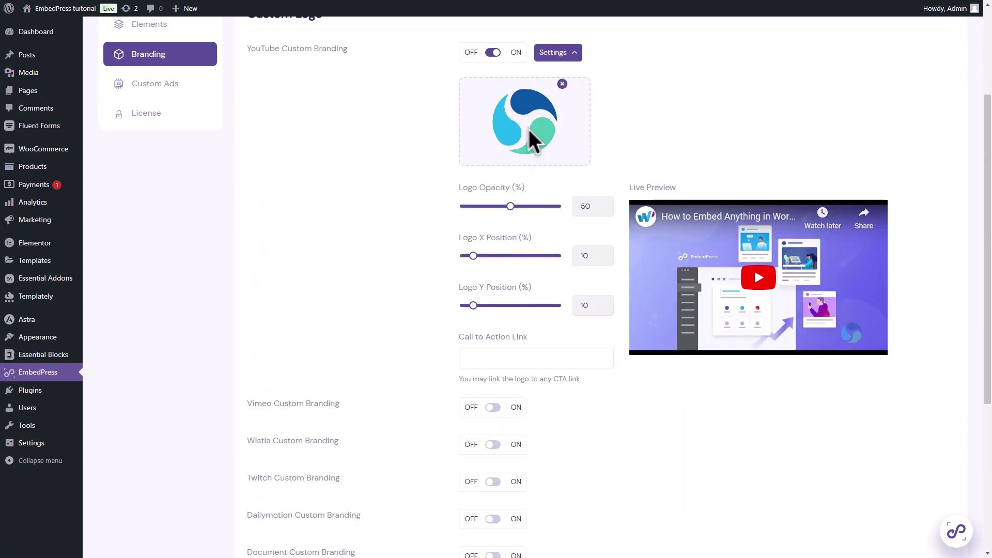
Step: Set logo opacity 70, X 3, Y 7 with a CTA link, save, then add an EmbedPress widget to the hero
left_click_drag(510, 206, 529, 206)
left_click_drag(472, 256, 467, 256)
left_click_drag(473, 305, 471, 305)
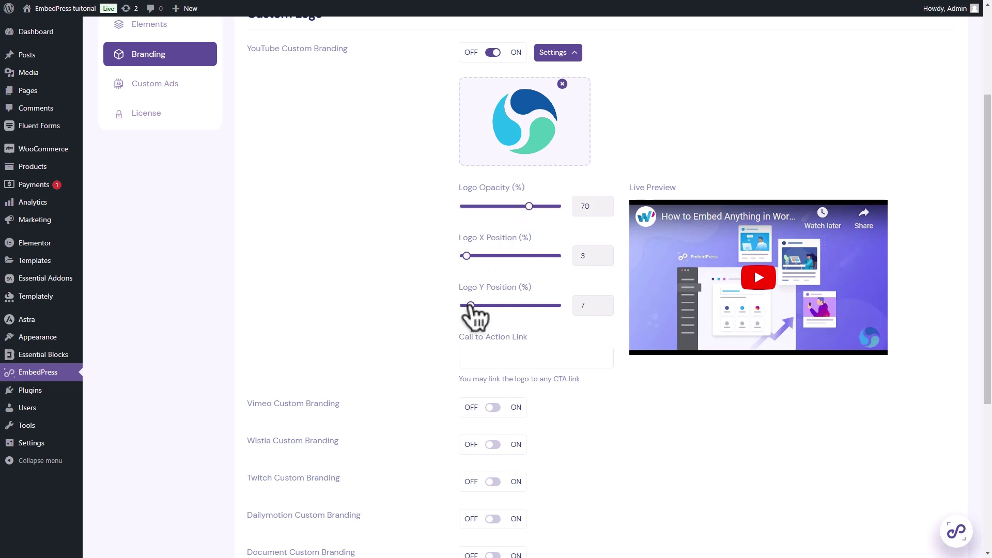
key("ctrl+v")
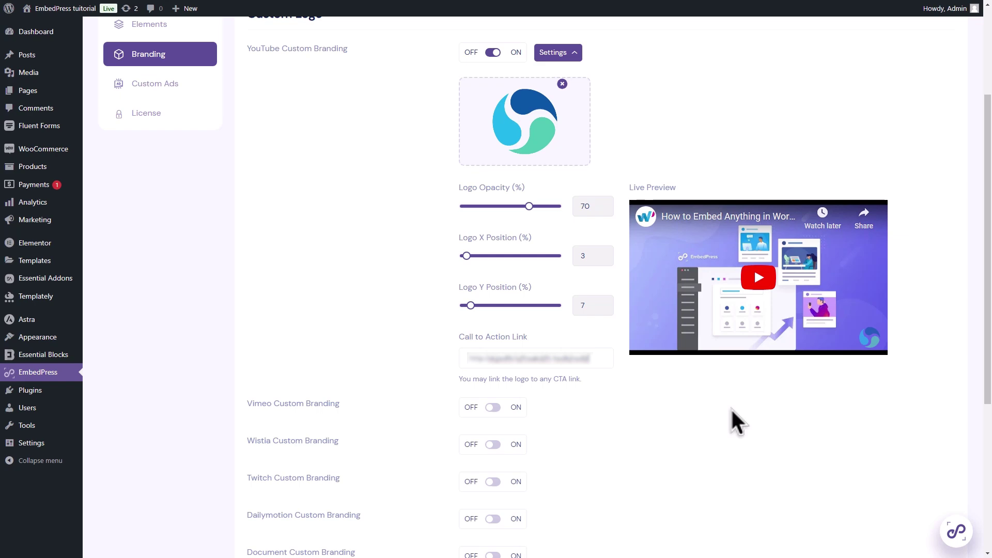
scroll(731, 407, "down", 5)
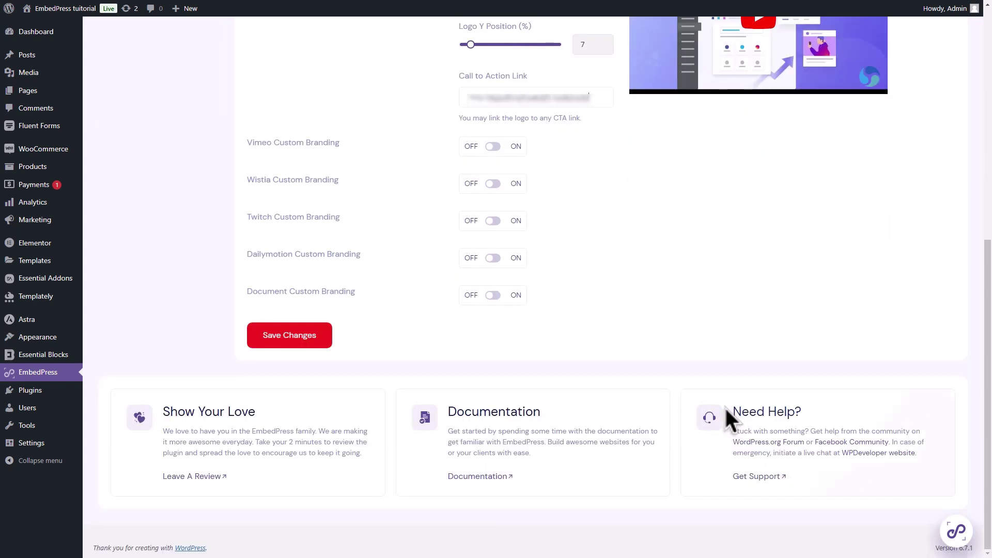
left_click(332, 339)
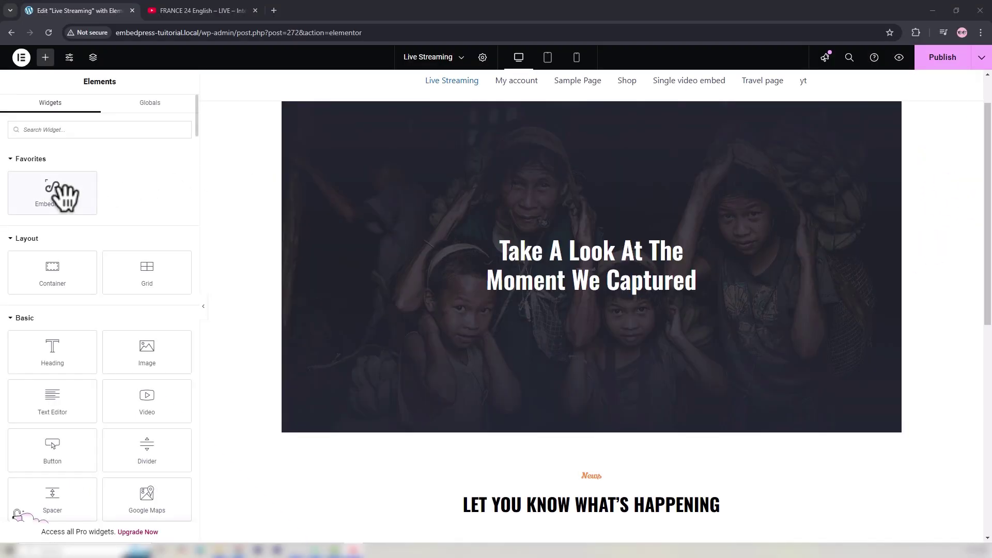
left_click_drag(60, 195, 567, 308)
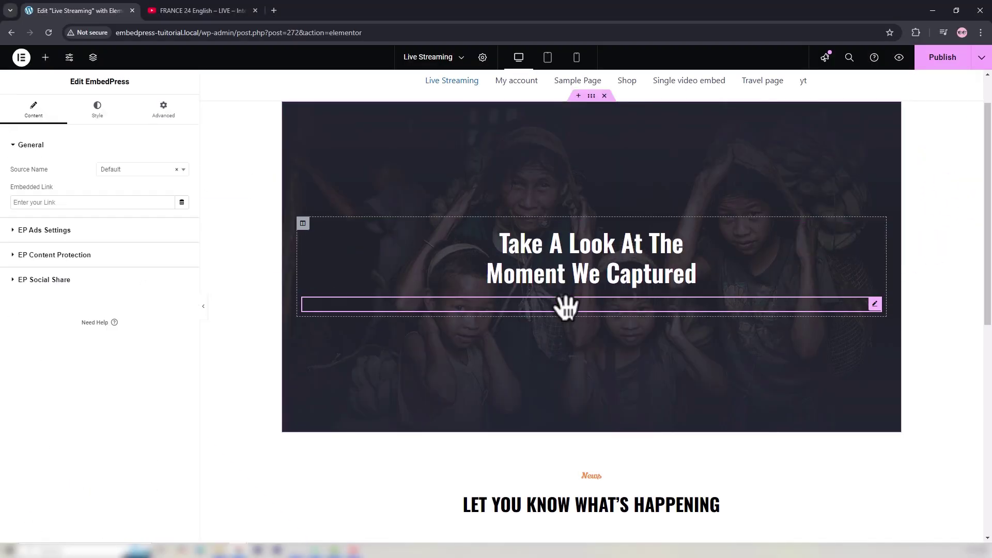
Step: Embed the FRANCE 24 English live stream URL with YouTube as the source and Auto Play on
left_click(155, 174)
left_click(153, 219)
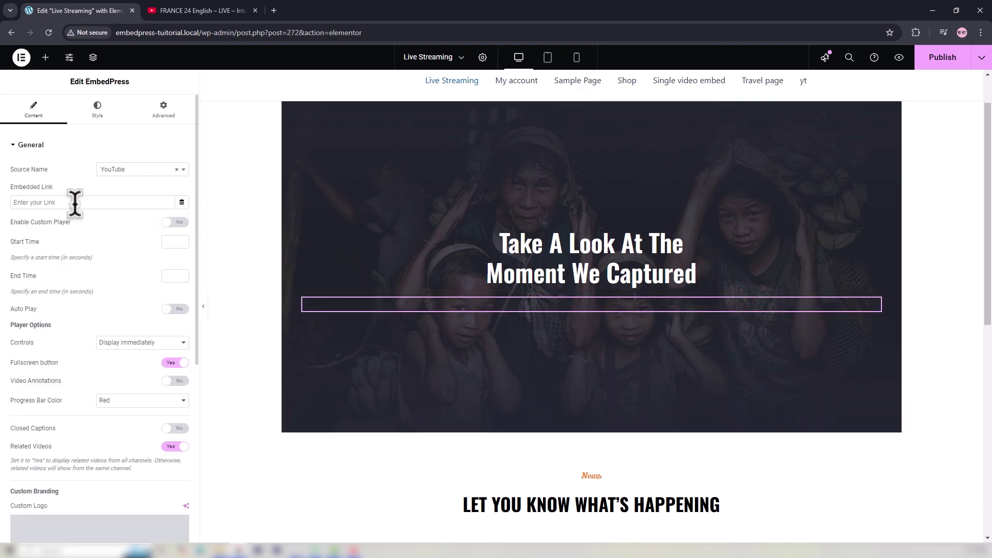
left_click(192, 16)
left_click(223, 32)
key("ctrl+c")
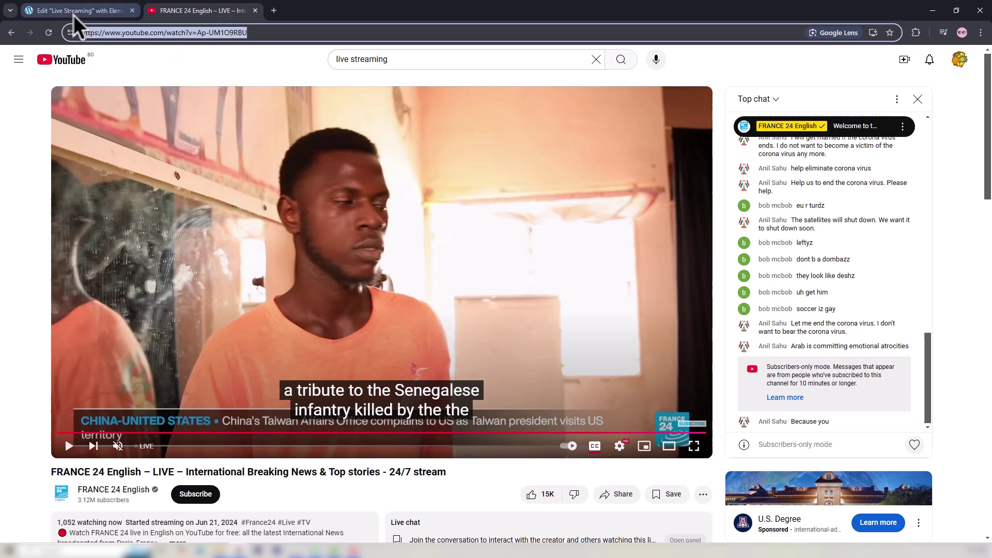
left_click(73, 15)
key("ctrl+v")
left_click(173, 308)
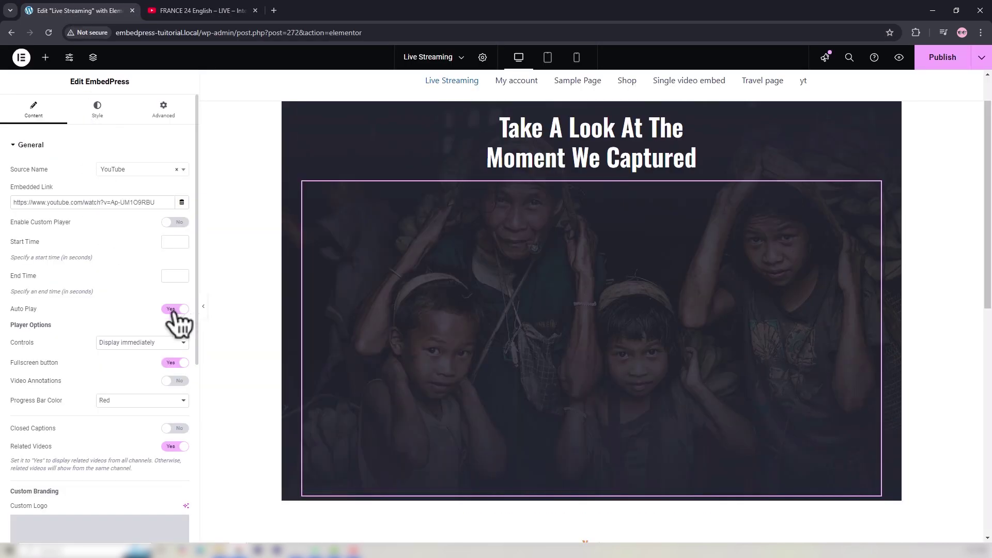
scroll(173, 326, "down", 5)
Step: Show the YouTube live chat and set the embed width to 1200
left_click(77, 394)
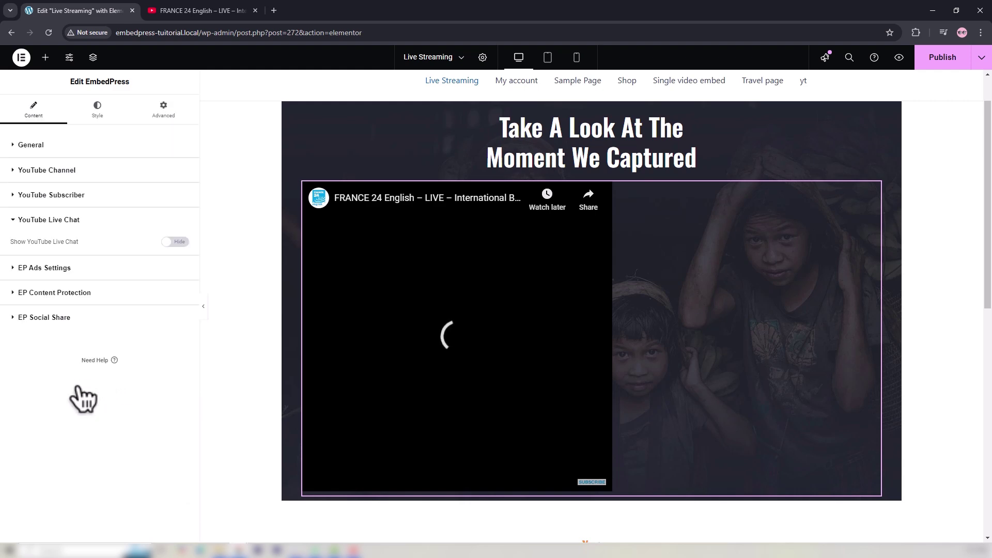
left_click(175, 242)
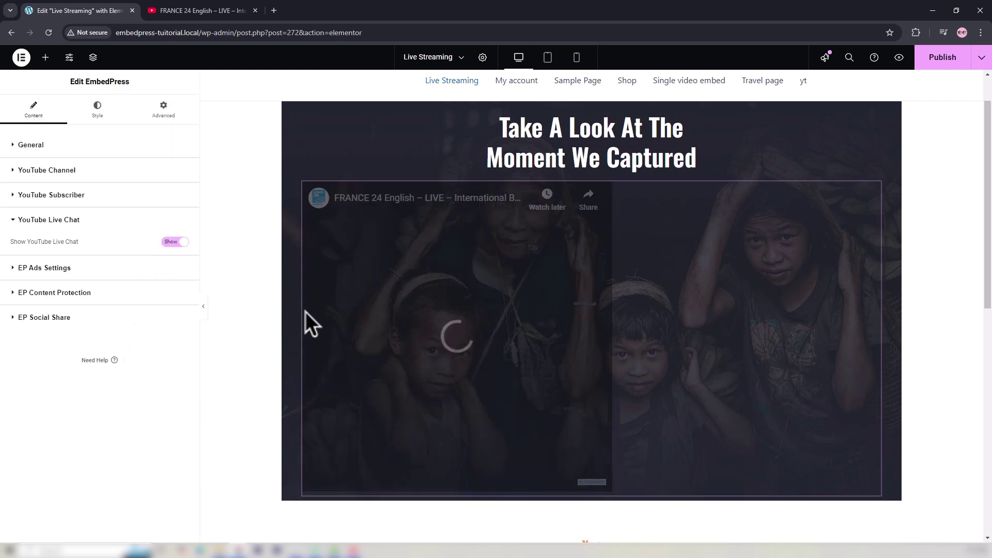
scroll(661, 384, "down", 2)
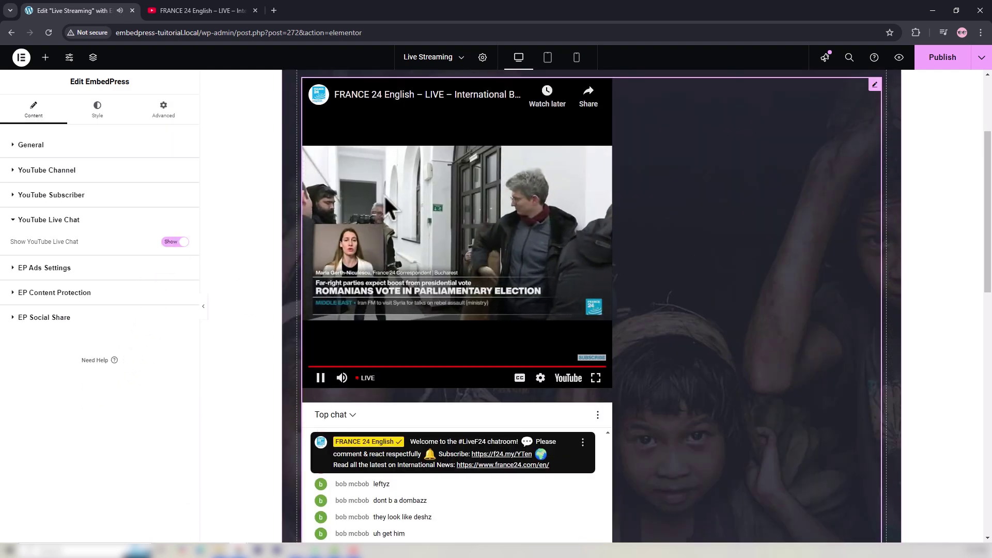
left_click(98, 110)
double_click(167, 180)
type("1200")
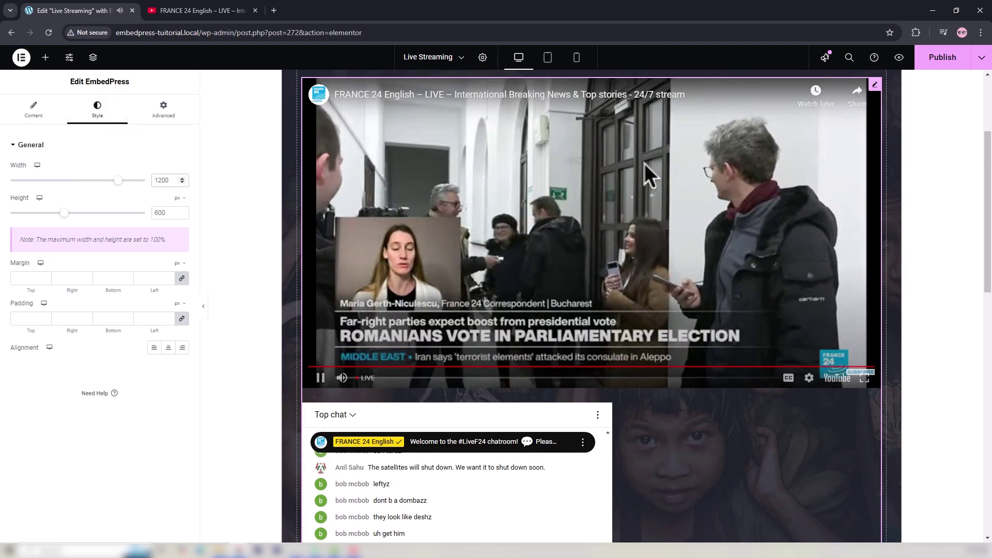
Step: Publish the Live Streaming page and preview it
left_click(941, 60)
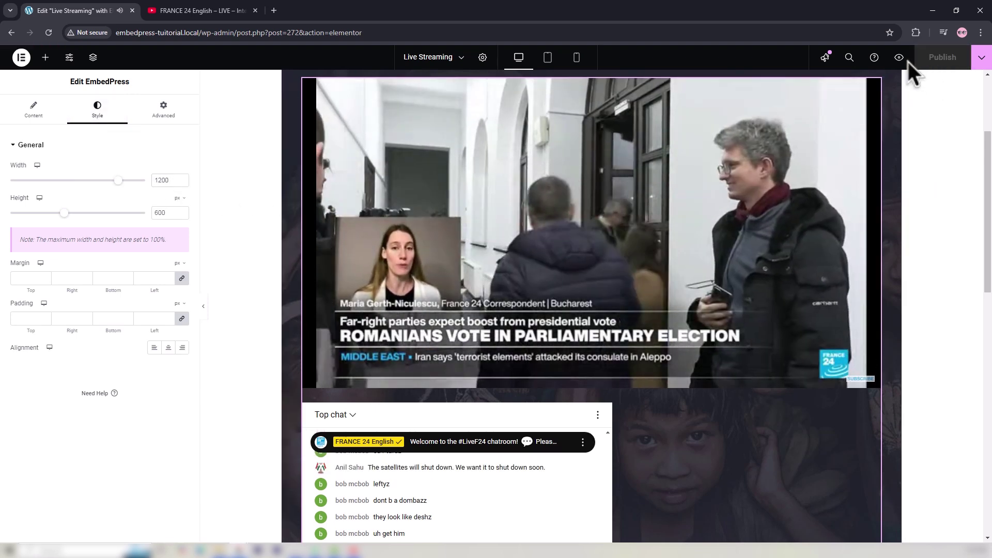
left_click(899, 58)
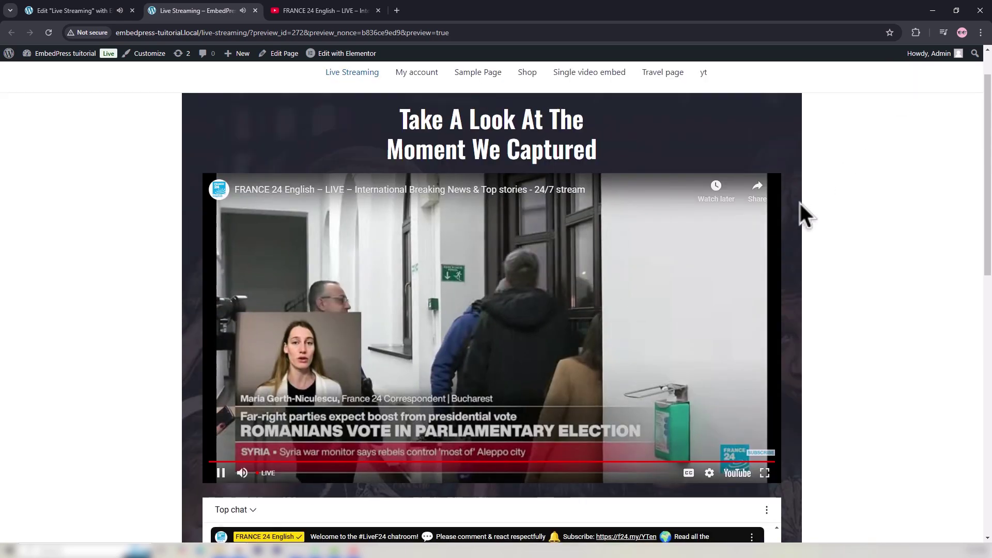
scroll(800, 203, "down", 6)
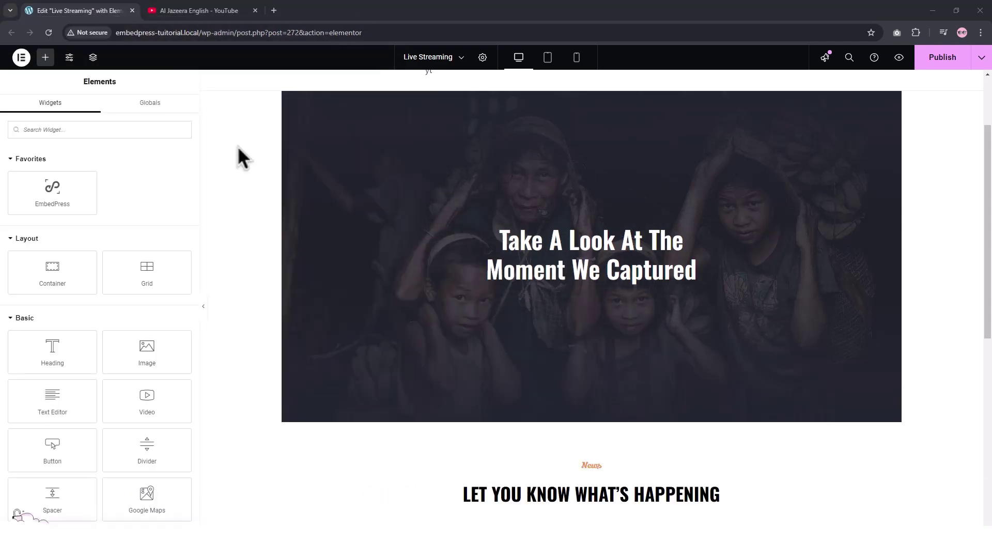
Step: Add a second EmbedPress widget with YouTube source and the Al Jazeera English channel URL plus /live
left_click_drag(48, 196, 592, 277)
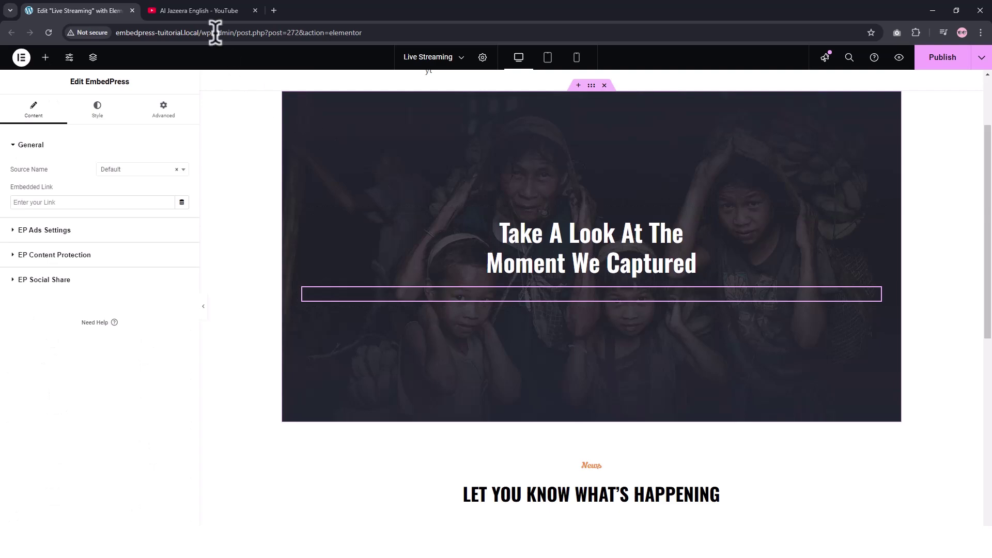
left_click(197, 10)
left_click(251, 40)
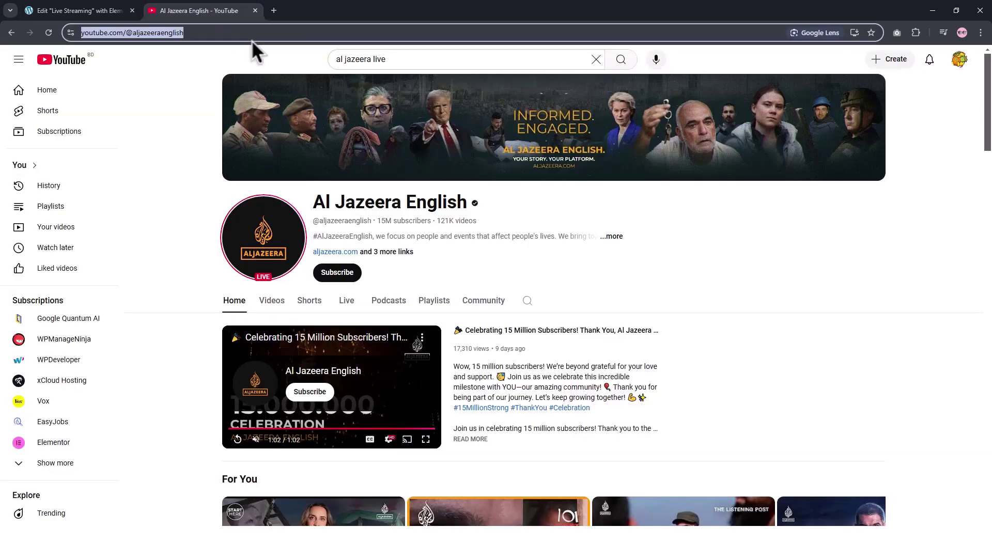
left_click(104, 15)
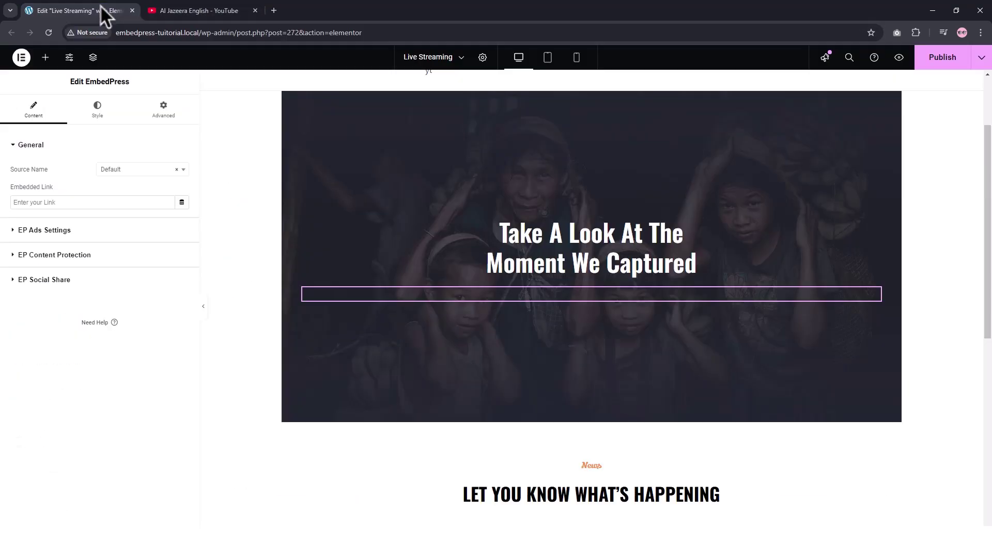
left_click(139, 171)
left_click(143, 210)
left_click(119, 202)
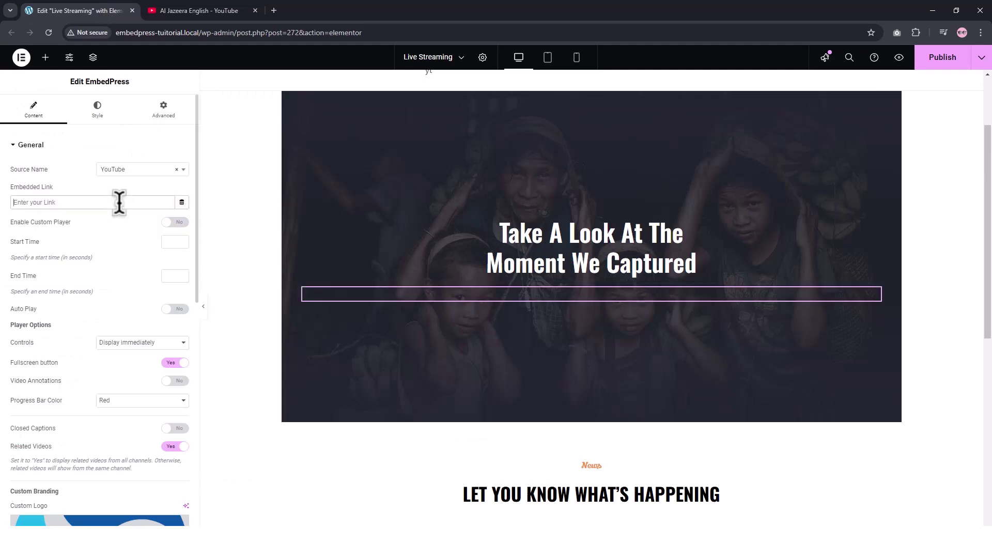
key("ctrl+v")
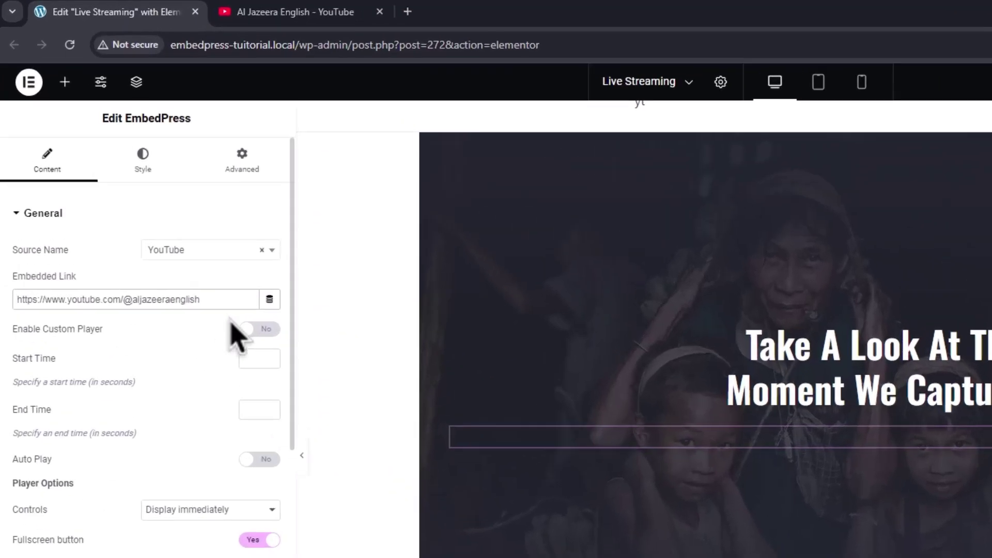
type("/live")
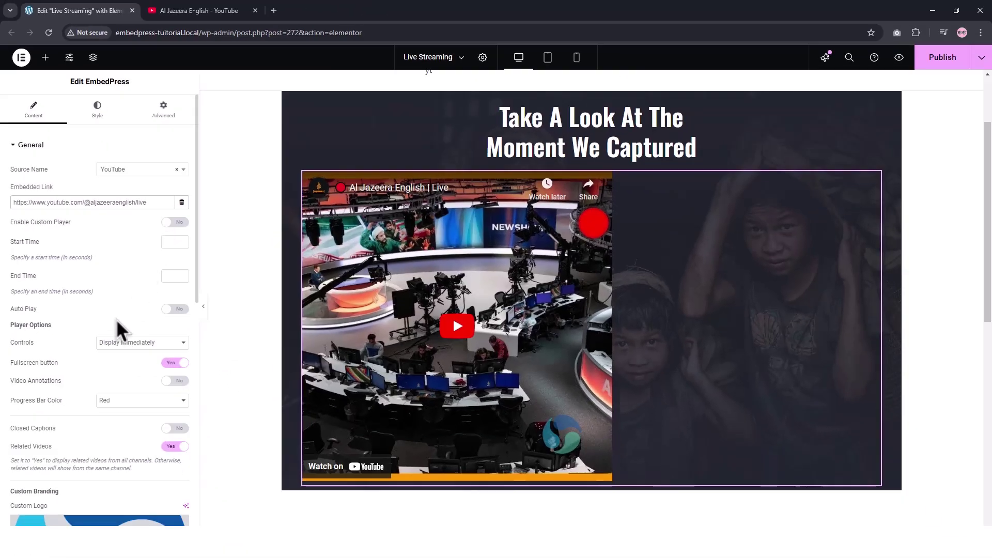
Step: Turn on Show YouTube Live Chat for the Al Jazeera embed
scroll(116, 323, "down", 6)
left_click_drag(78, 455, 49, 455)
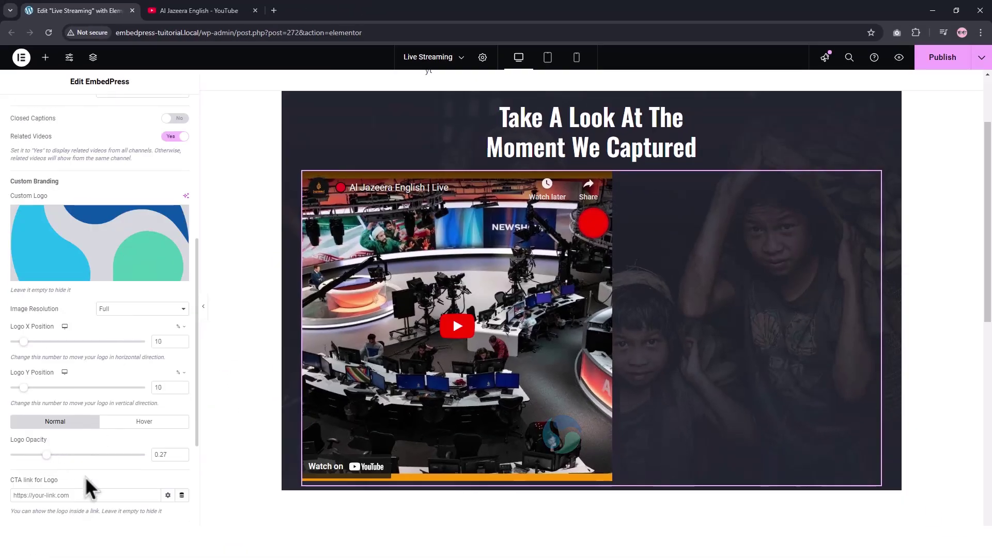
scroll(155, 480, "down", 3)
left_click(46, 388)
left_click(16, 375)
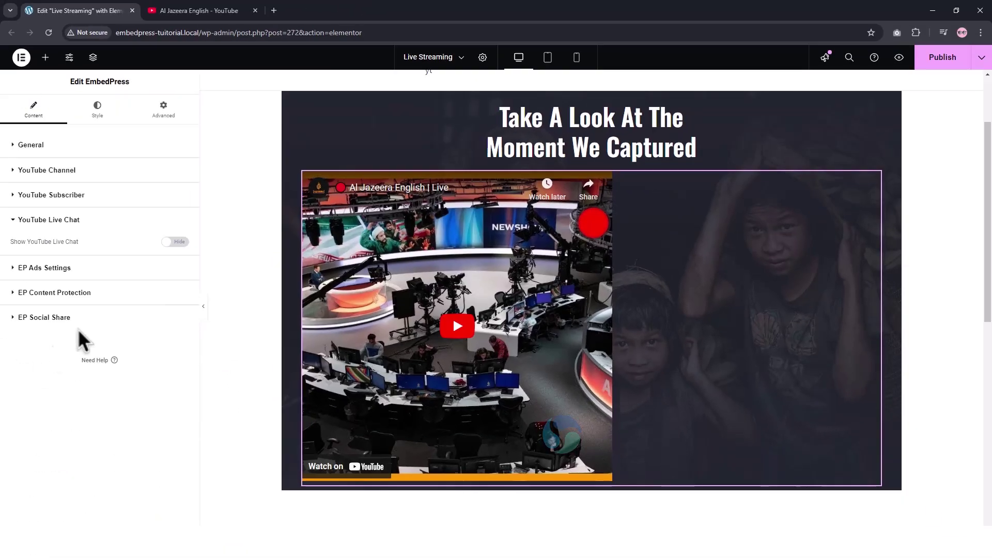
left_click(182, 242)
left_click(97, 109)
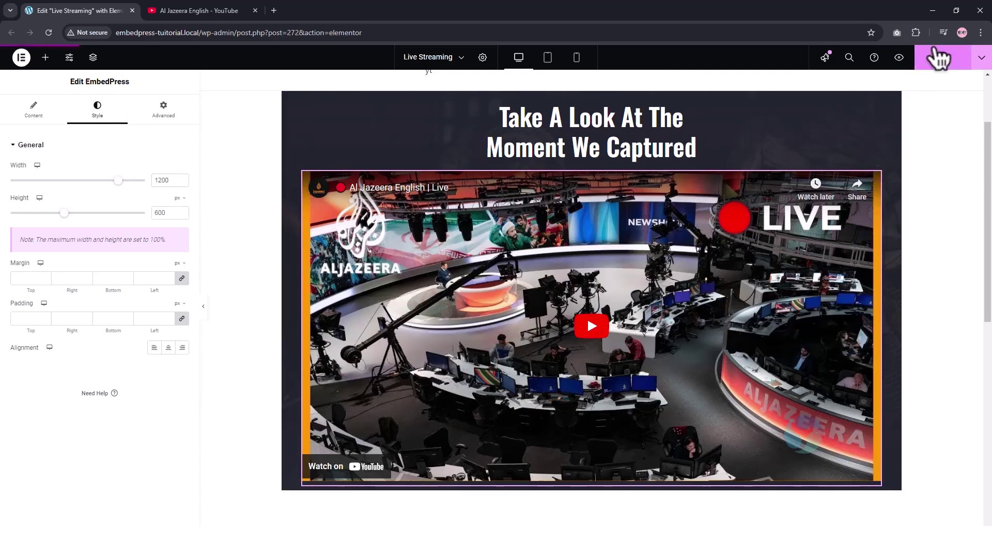
Step: Update the page, preview it, and play the embedded Al Jazeera live stream
left_click(938, 57)
left_click(900, 57)
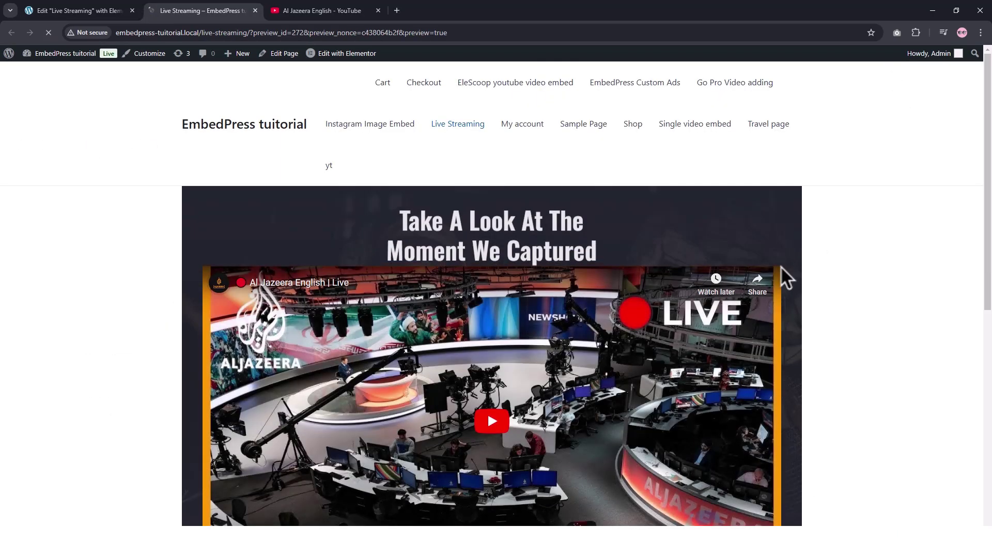
scroll(780, 266, "down", 3)
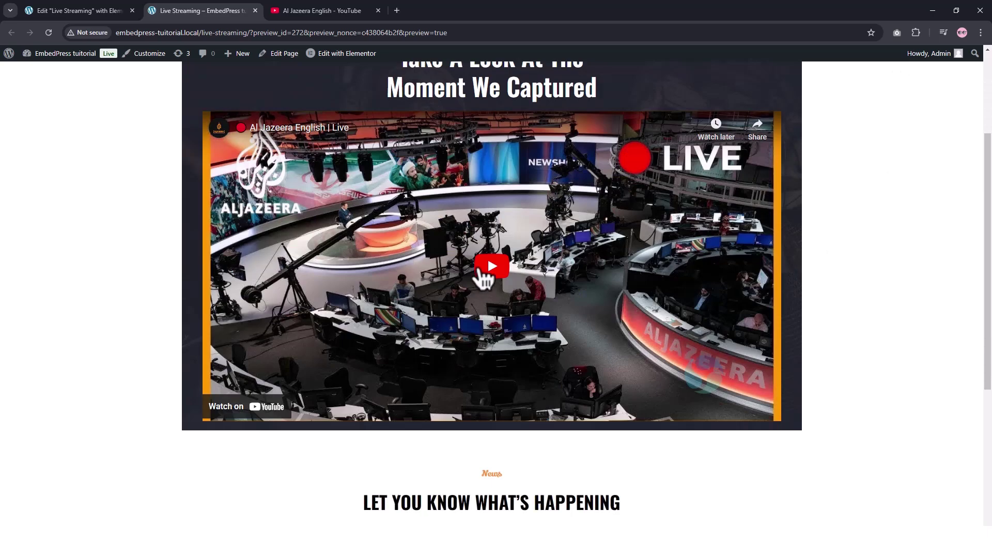
left_click(483, 271)
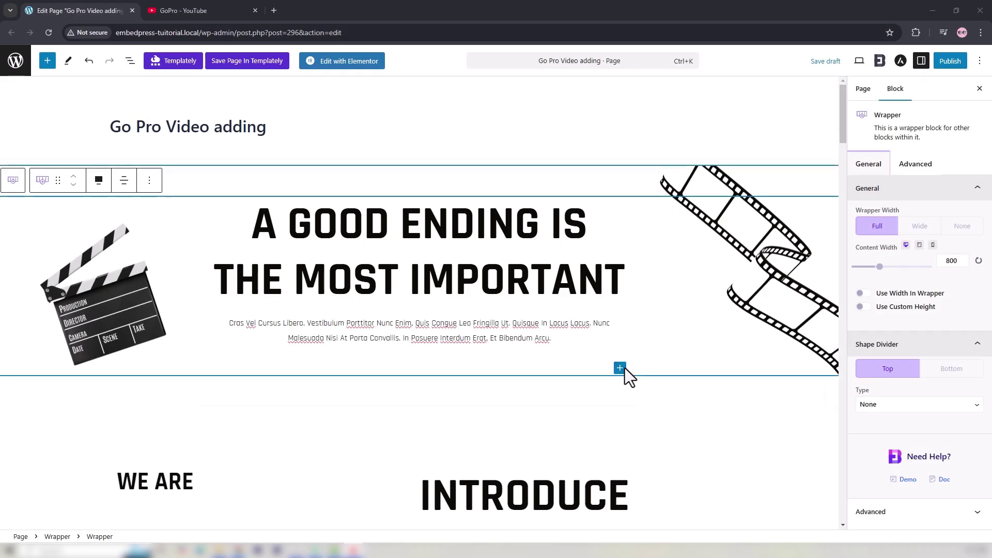
Step: Insert an EmbedPress block and embed the GoPro YouTube channel URL
left_click(620, 368)
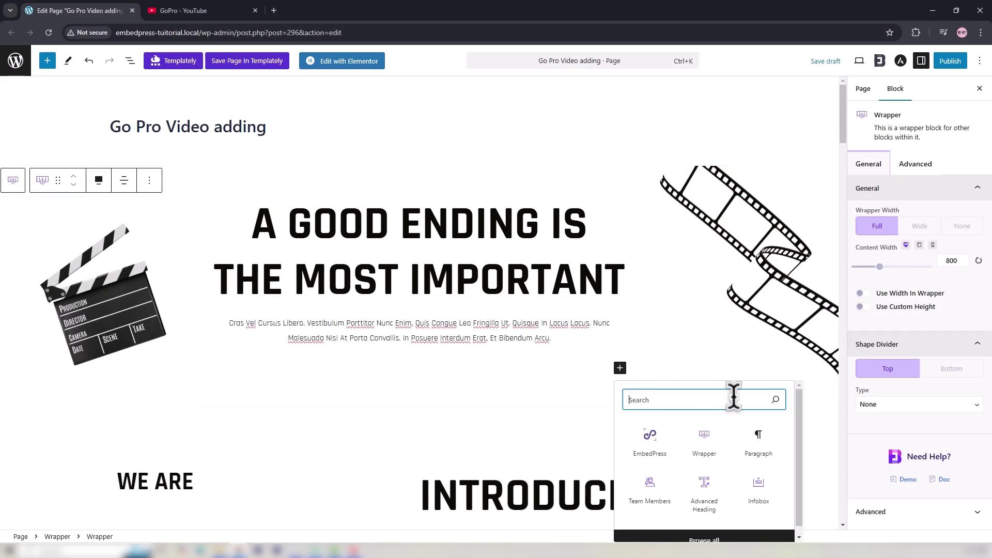
type("embedpress")
left_click(650, 435)
key("ctrl+Tab")
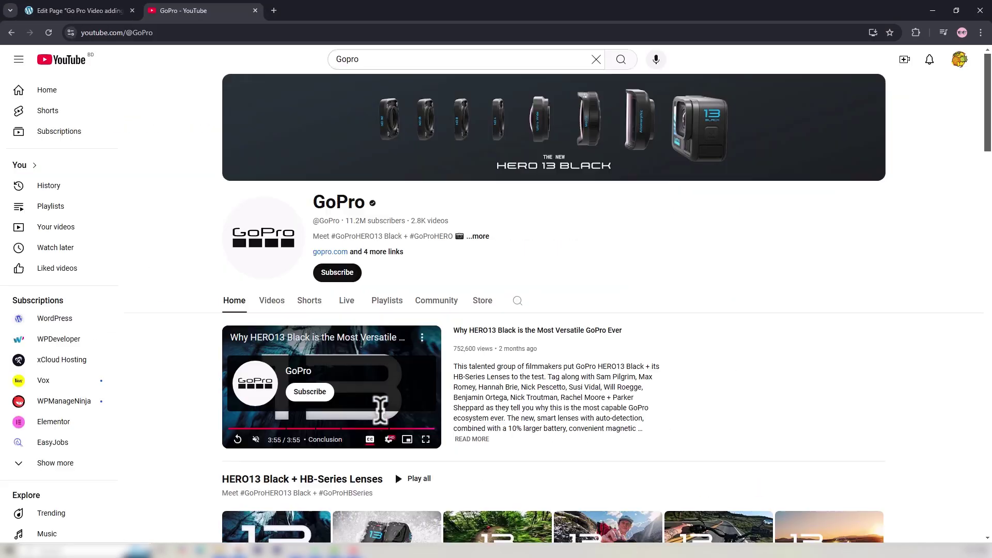
left_click(220, 32)
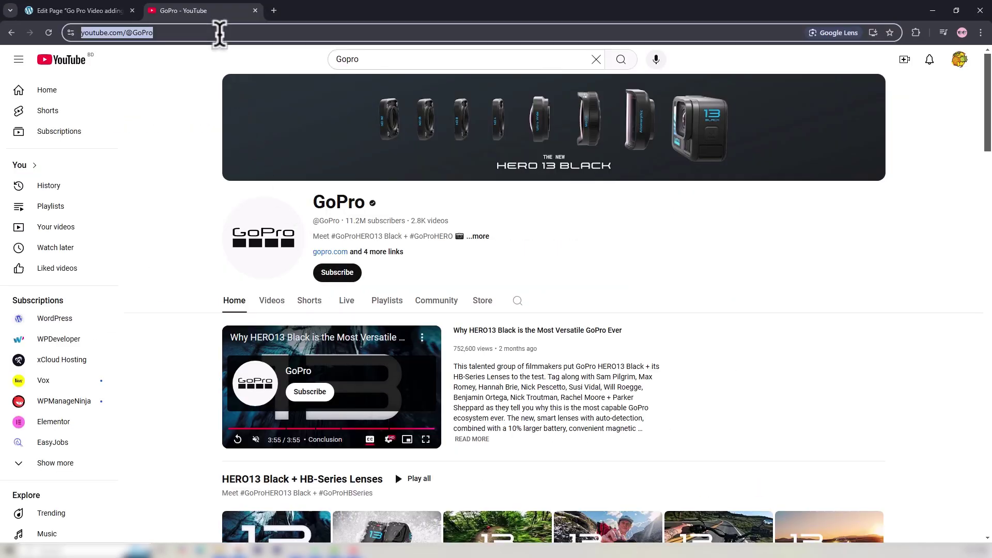
left_click(119, 11)
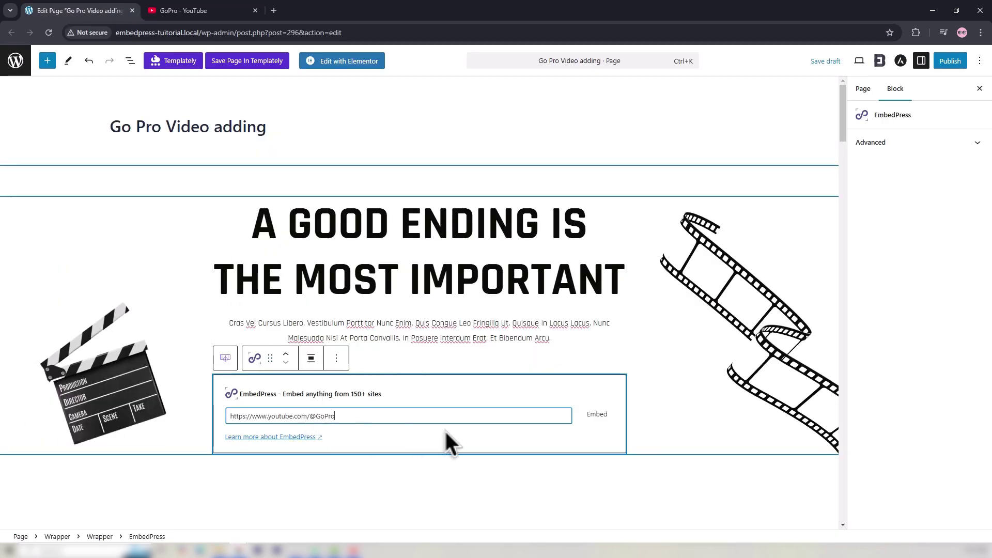
left_click(598, 414)
scroll(603, 415, "down", 3)
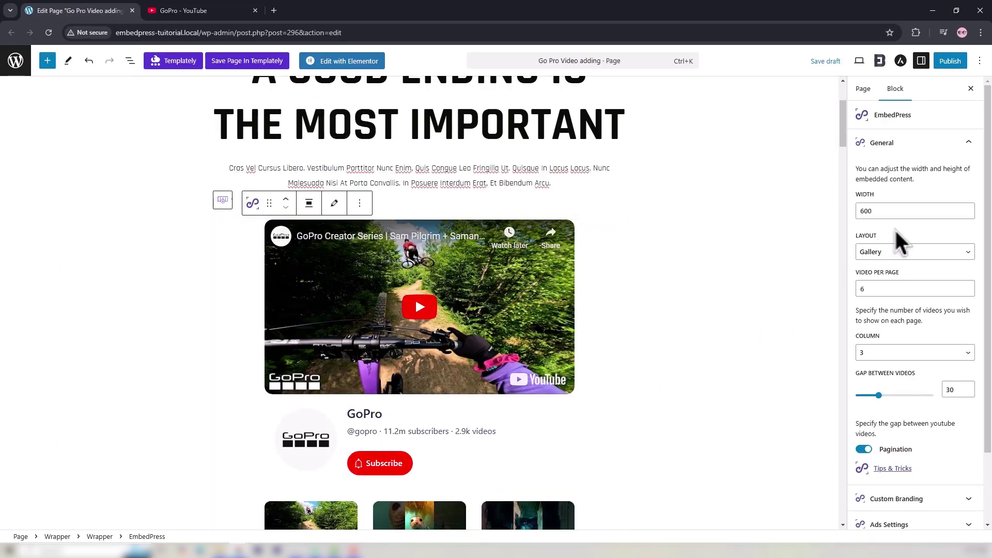
Step: Set the channel embed width to 1200 and its layout to Grid
double_click(913, 211)
type("1200")
scroll(712, 311, "down", 5)
left_click(920, 252)
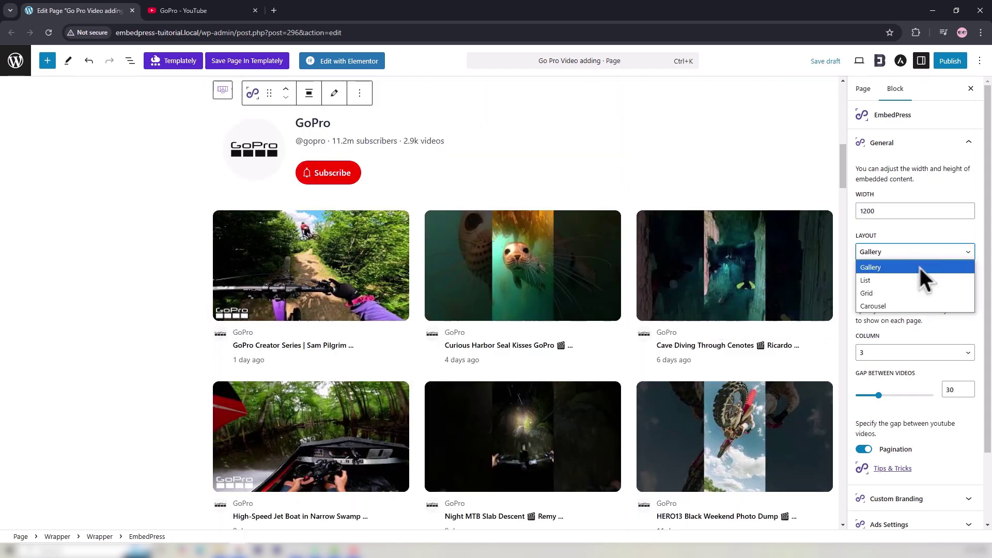
left_click(866, 280)
left_click(946, 252)
left_click(867, 293)
scroll(750, 323, "up", 10)
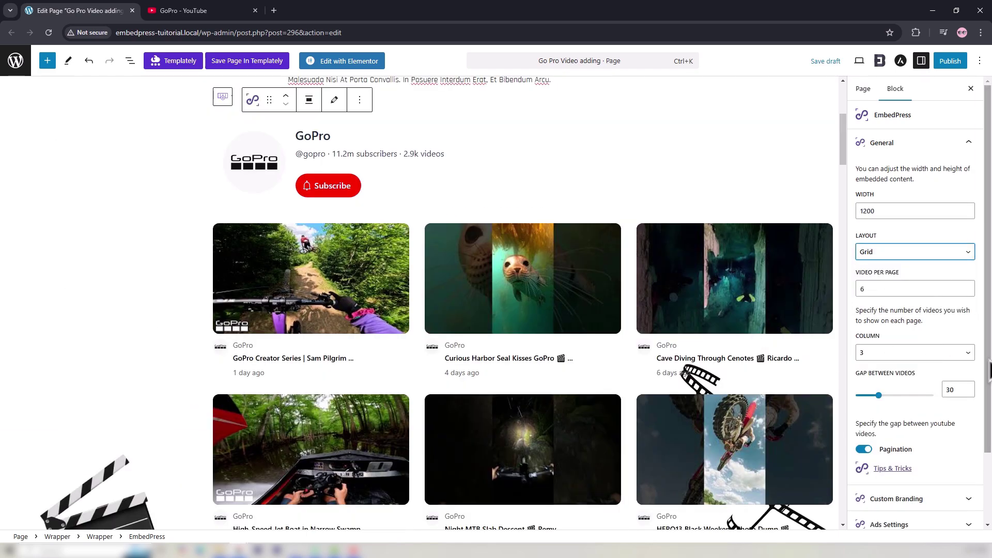
scroll(989, 370, "down", 2)
left_click(908, 416)
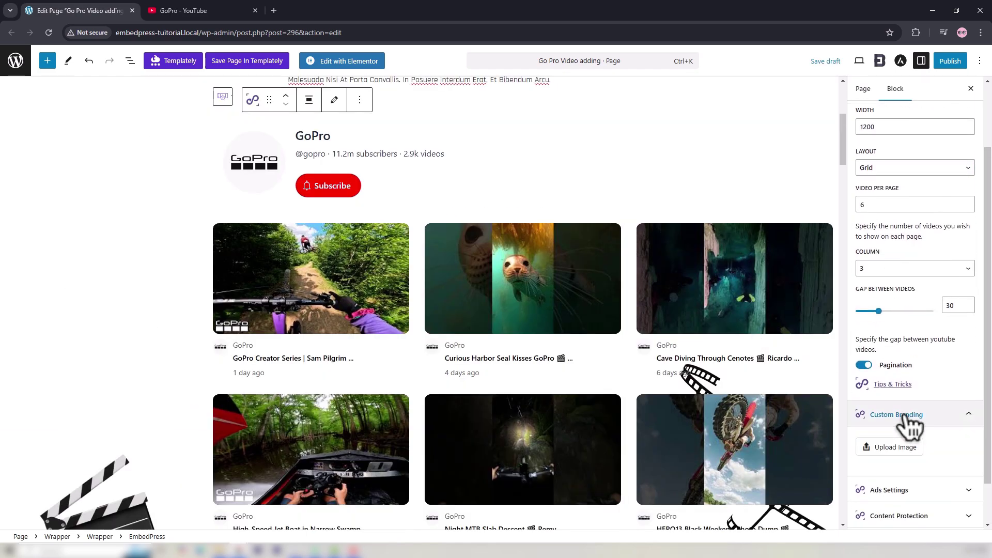
scroll(948, 445, "down", 1)
left_click(948, 446)
Step: Publish the Go Pro Video adding page and browse to the next page of channel videos
left_click(951, 61)
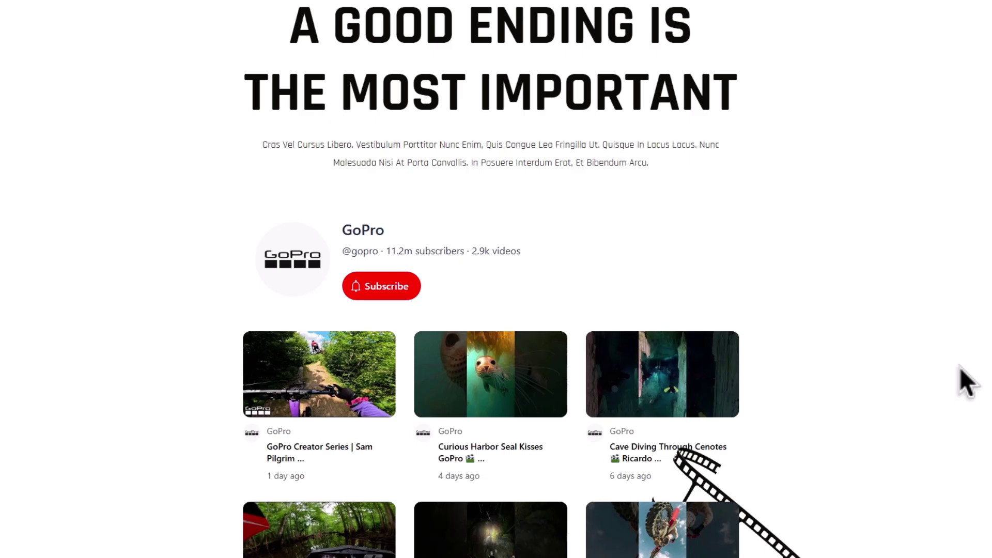
scroll(960, 367, "down", 4)
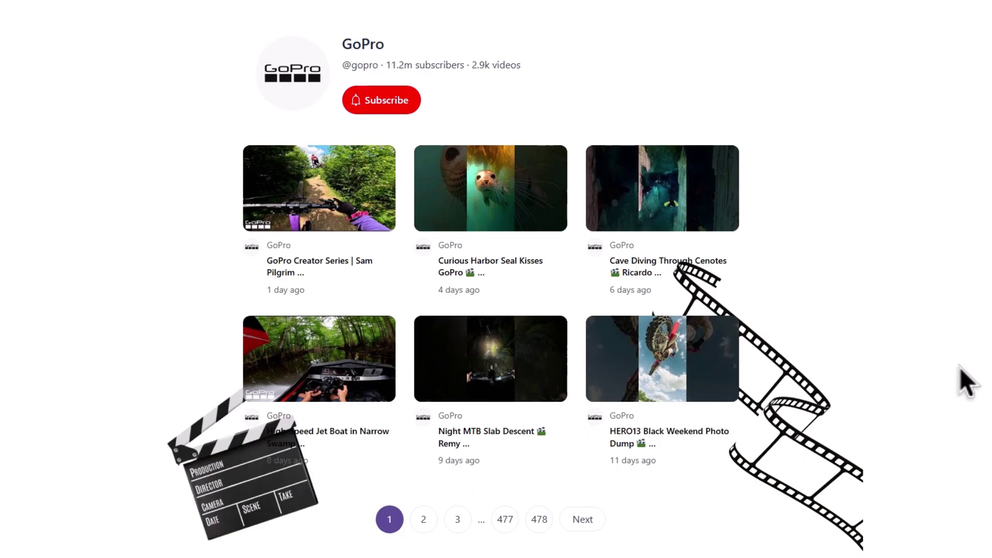
left_click(600, 514)
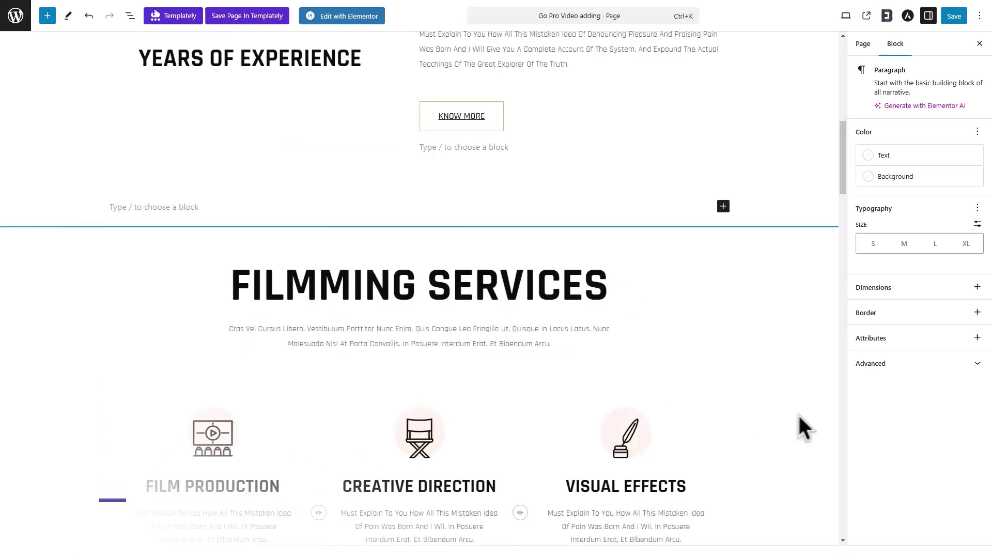
Step: Insert an EmbedPress block below Know More and embed the copied GoPro Raw Files playlist link
left_click(723, 207)
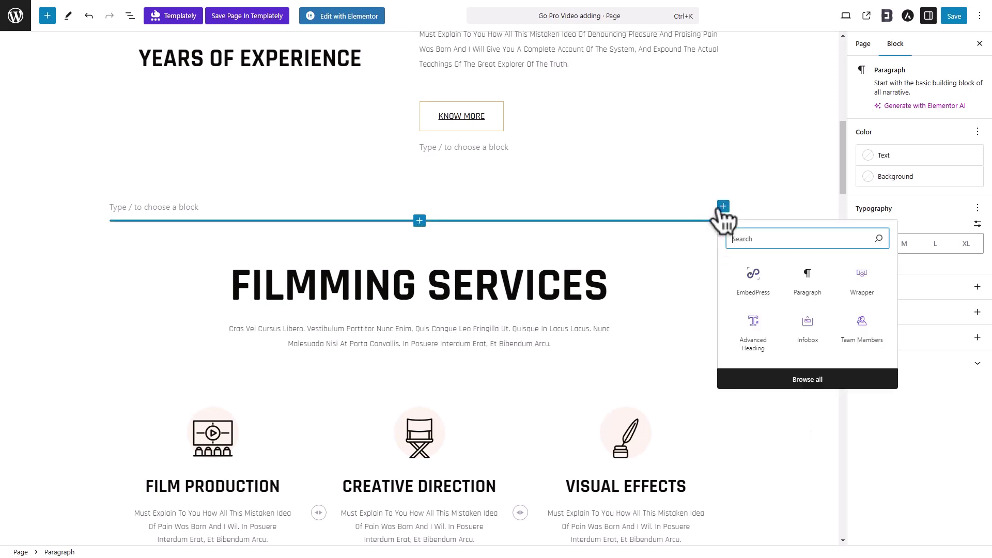
left_click(754, 282)
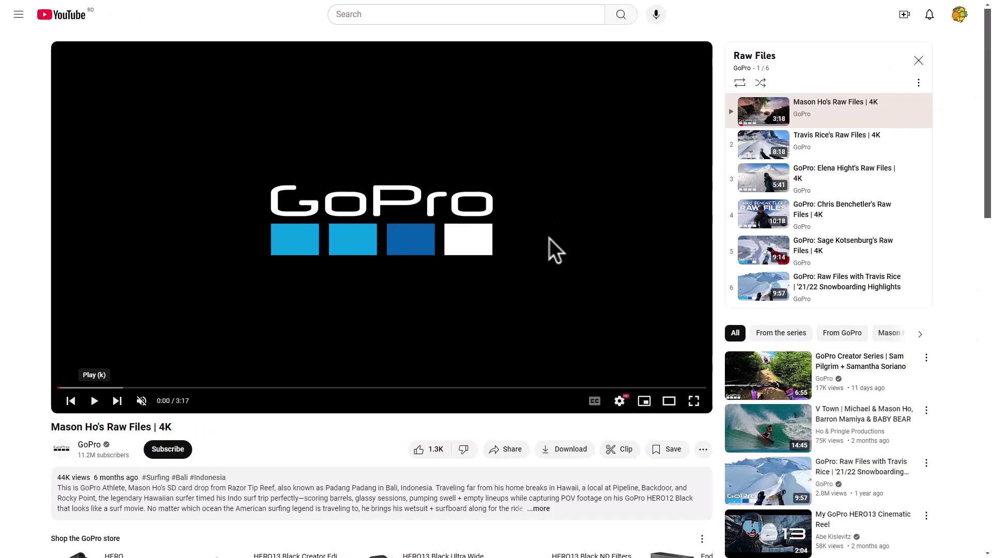
left_click(744, 54)
left_click(278, 222)
left_click(594, 316)
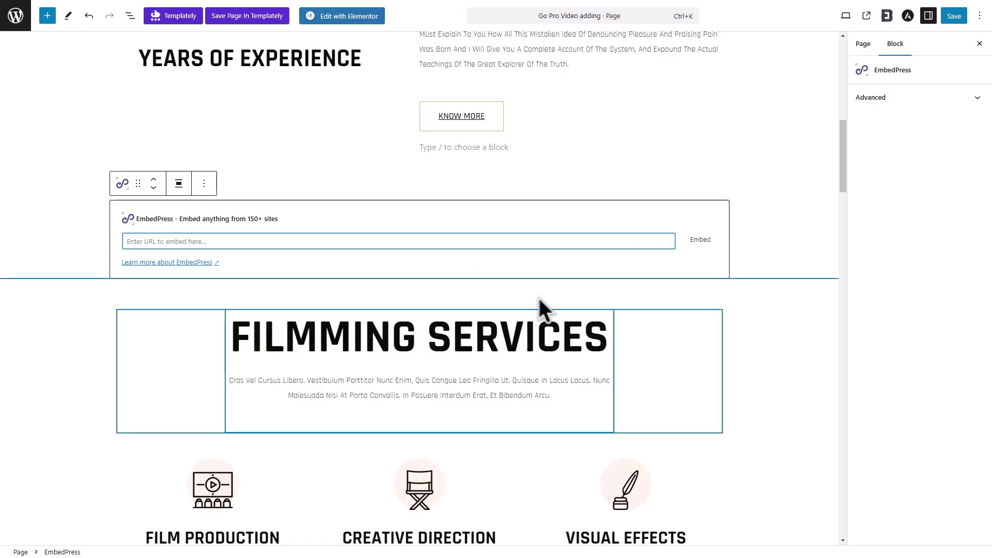
key("ctrl+v")
left_click(702, 245)
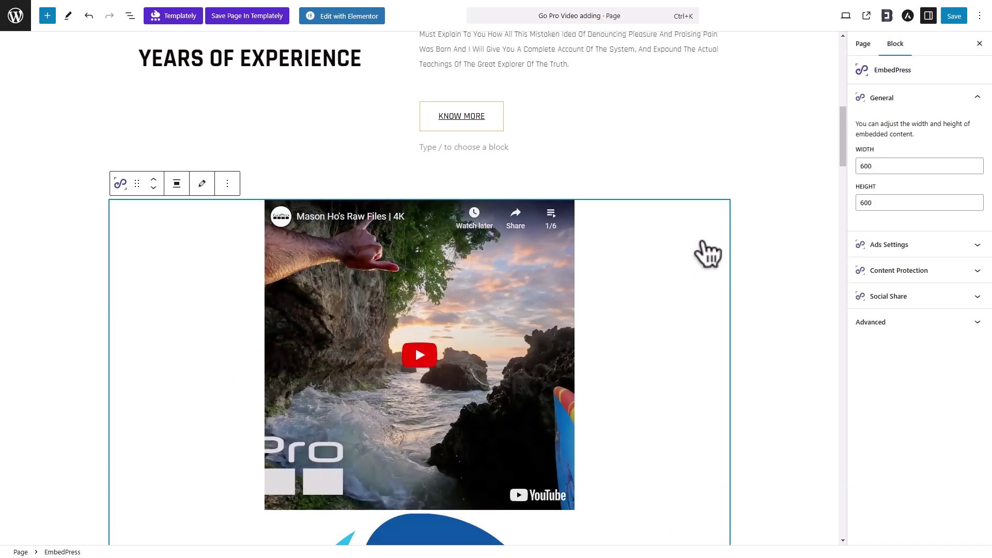
Step: Set the playlist embed width to 1200 and save the page
double_click(873, 166)
type("1200")
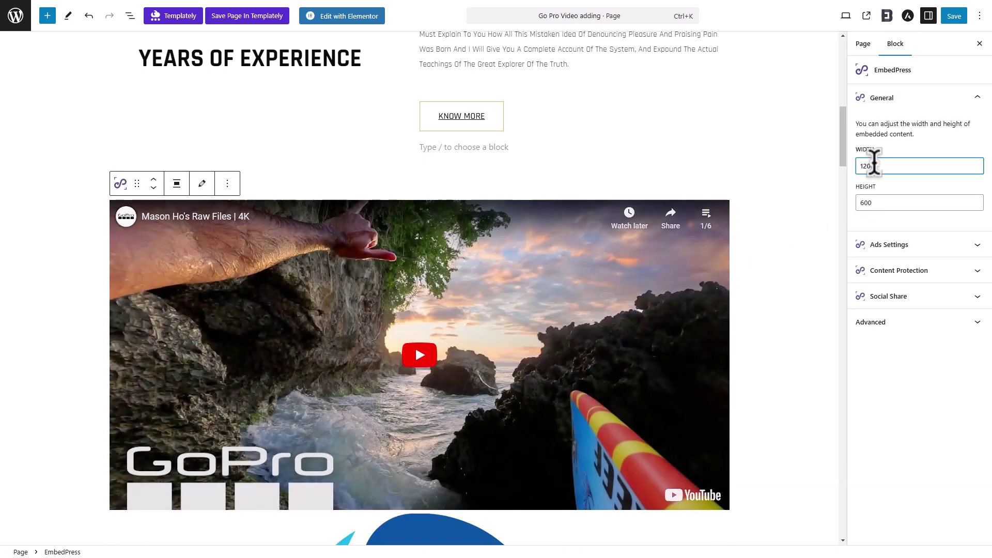
left_click(955, 16)
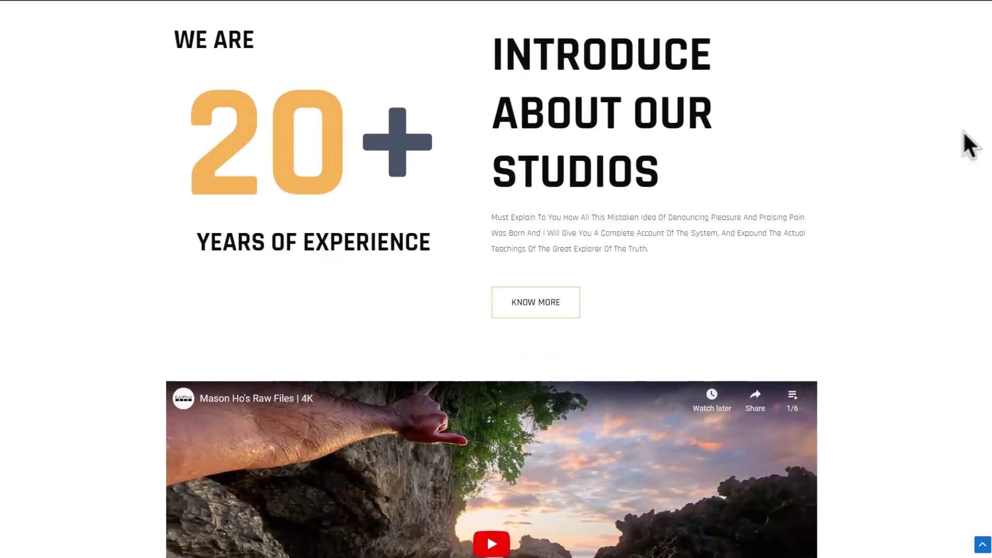
scroll(963, 130, "down", 5)
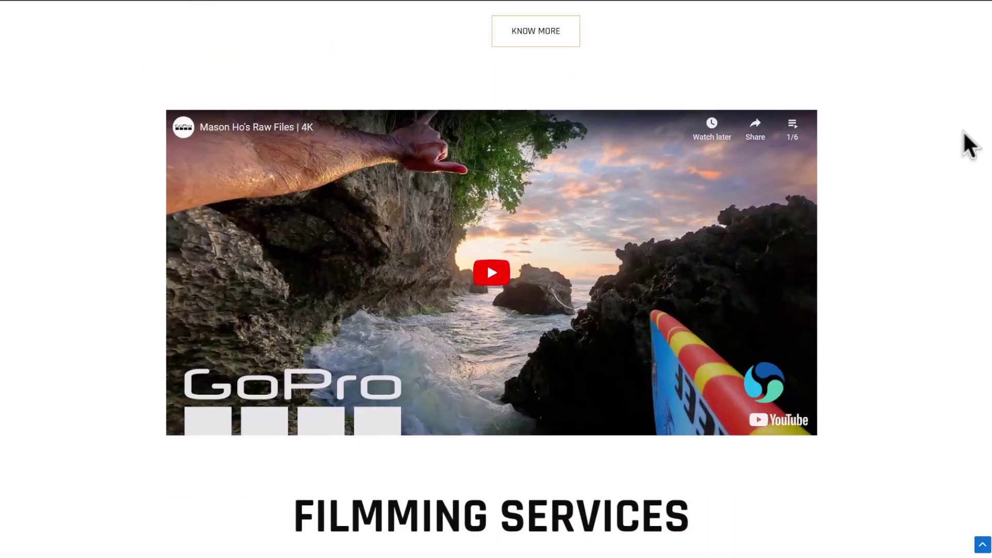